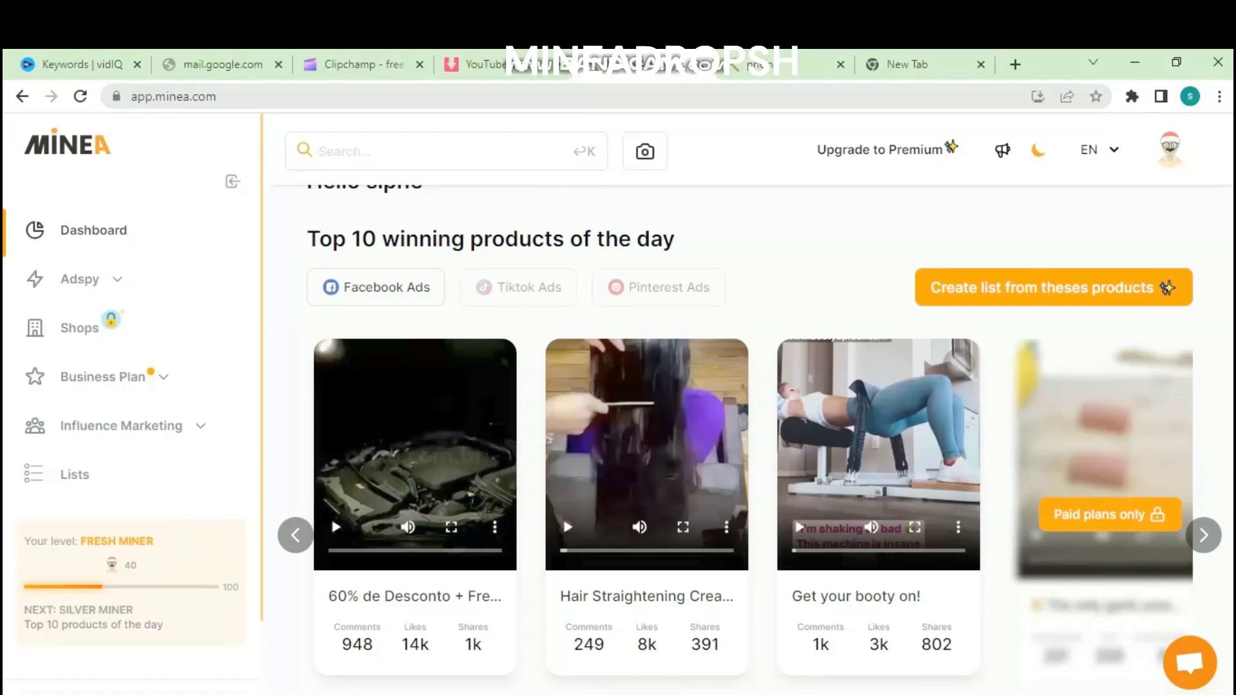
scroll(753, 436, down, 2)
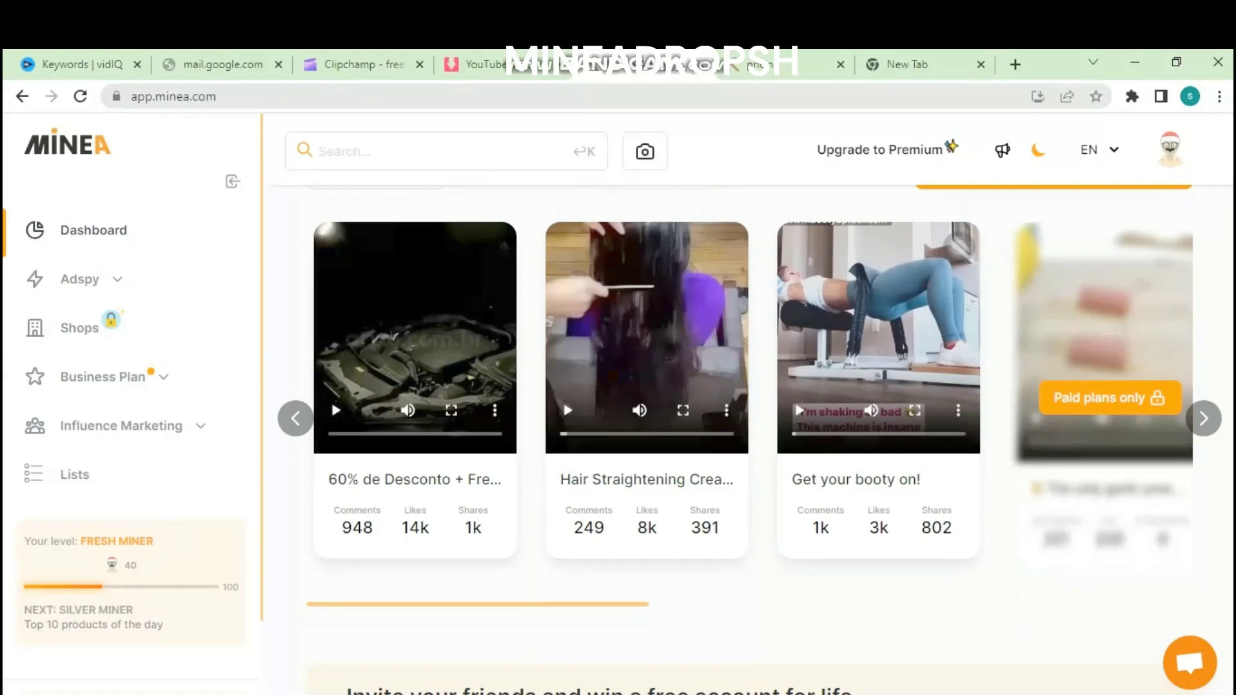
scroll(754, 434, up, 1)
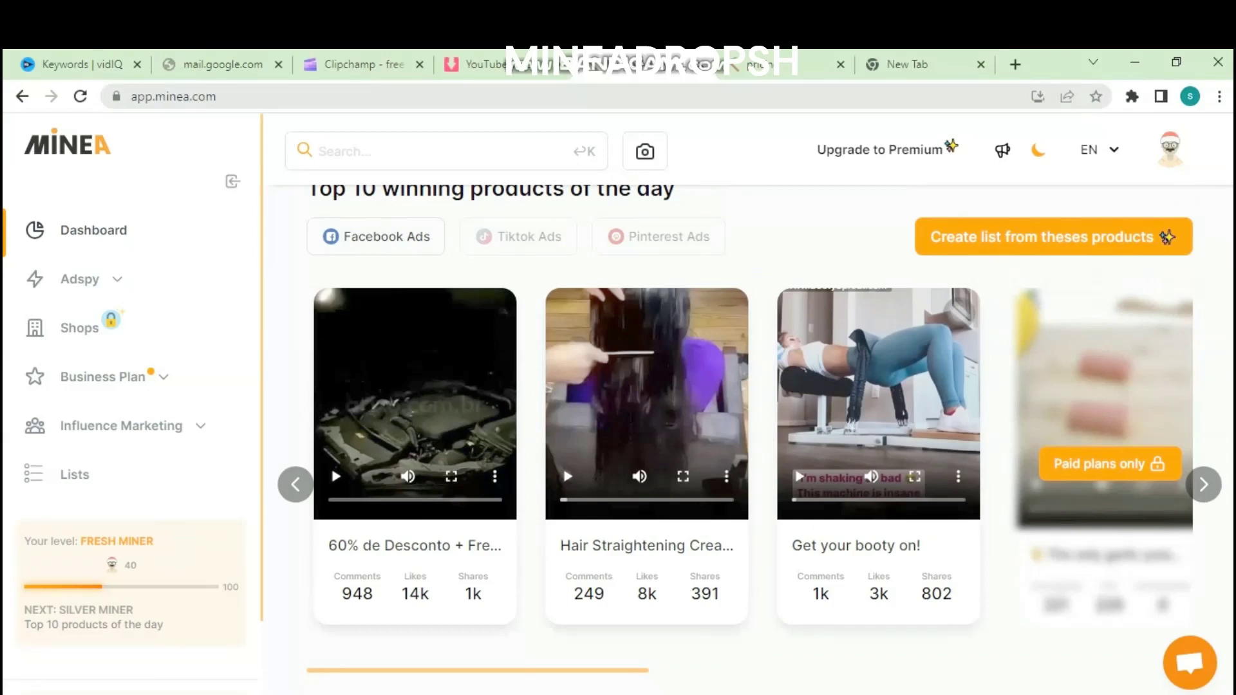
scroll(754, 436, up, 1)
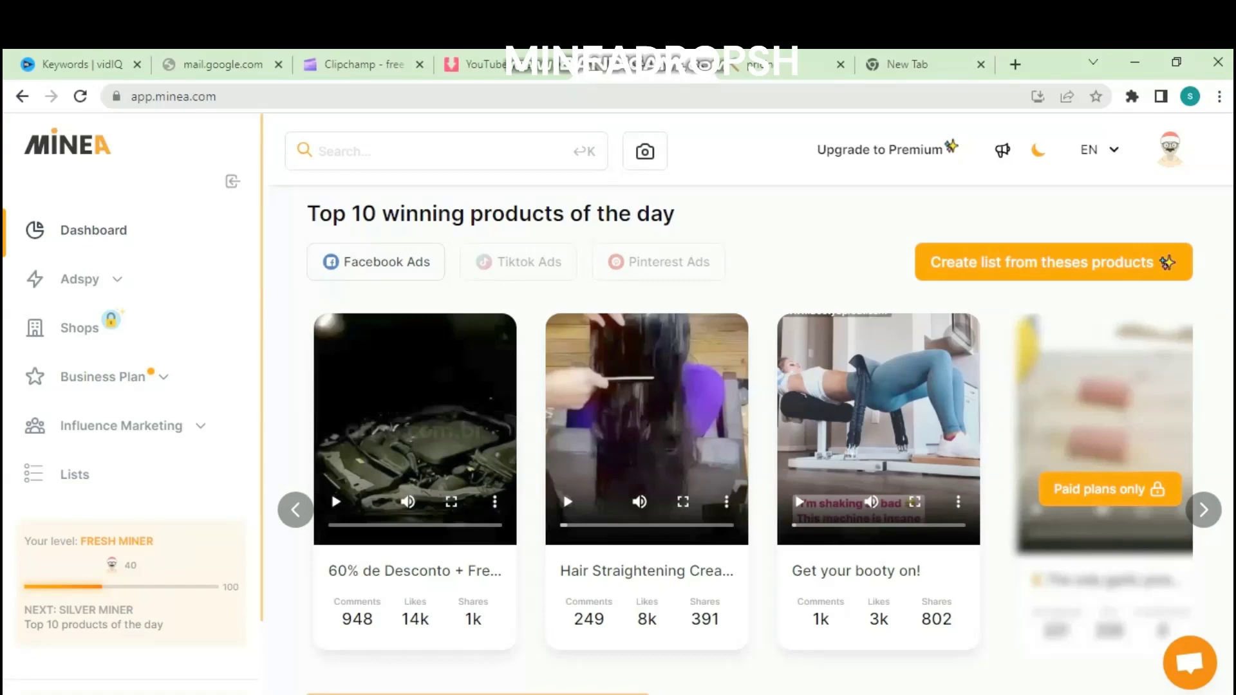
scroll(749, 444, down, 1)
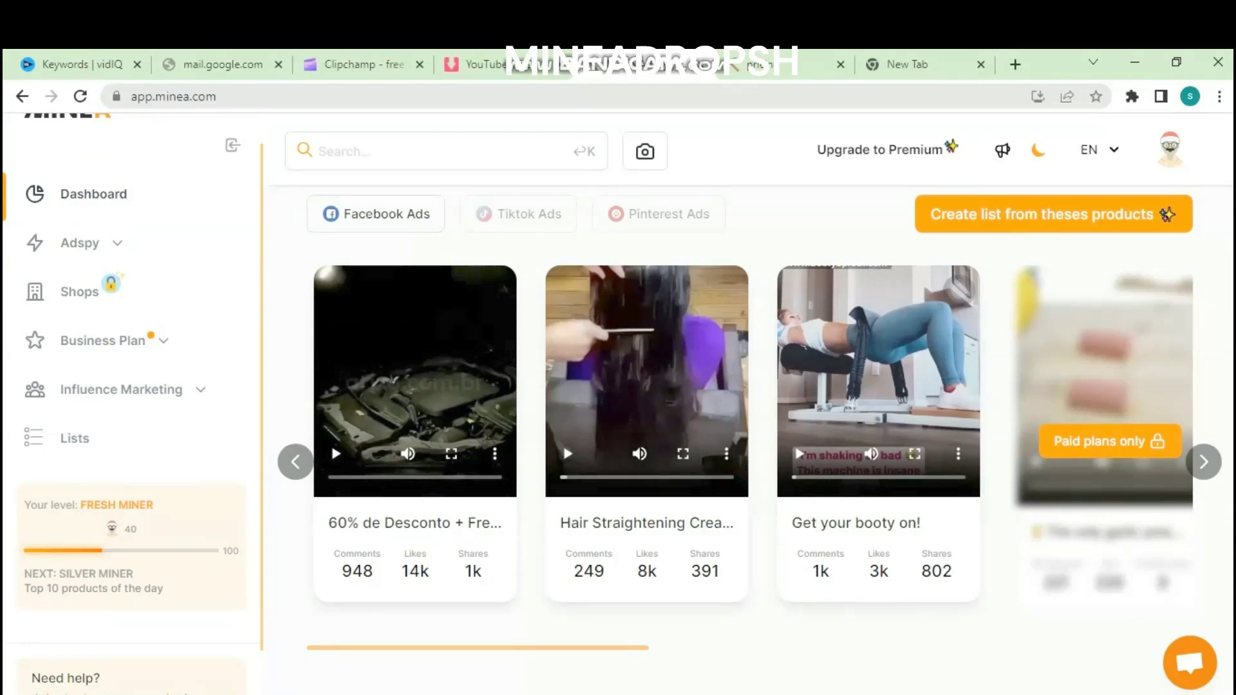
scroll(878, 386, down, 1)
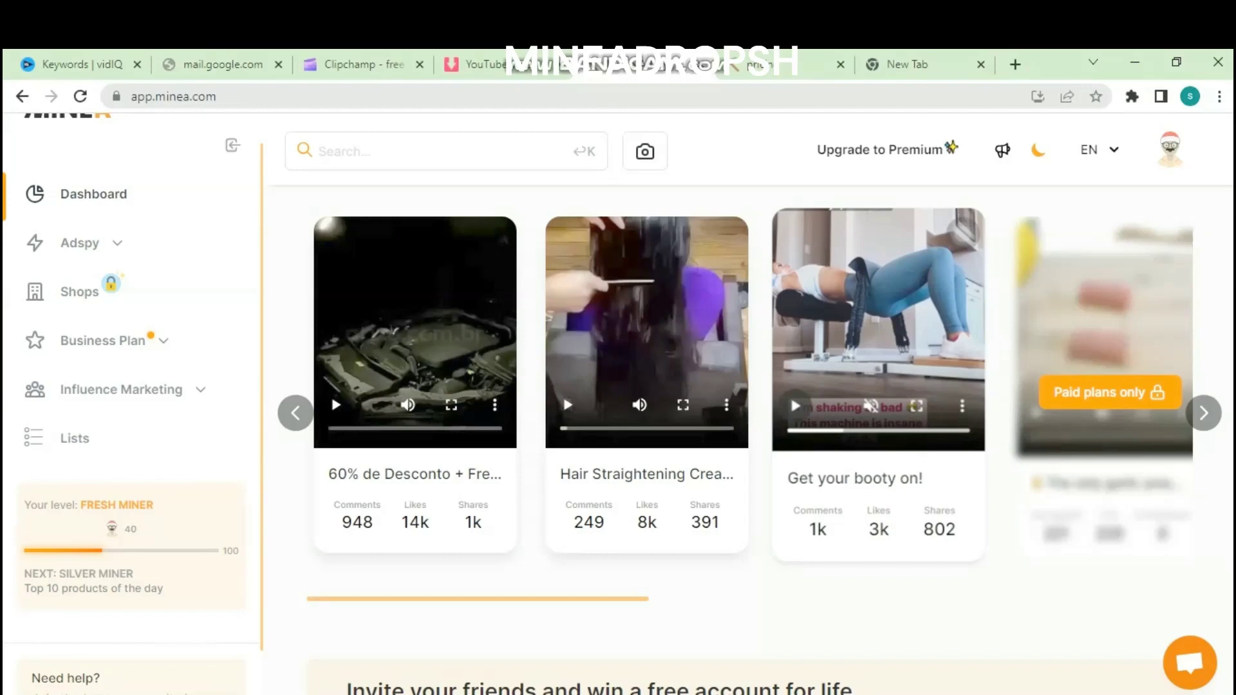
Expand the Adspy section in the sidebar to reveal the ad-spy platforms.
click(79, 242)
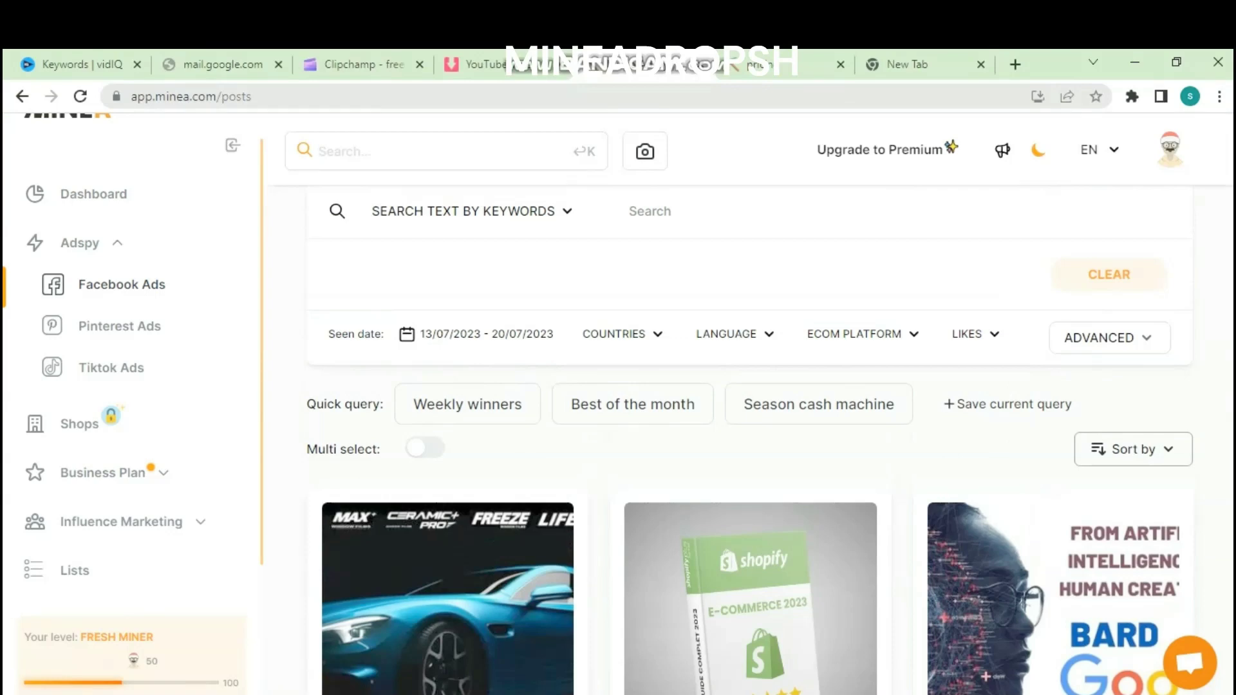
Review the Countries and Ecom Platform filter lists on the Facebook Ads search without selecting anything.
click(622, 334)
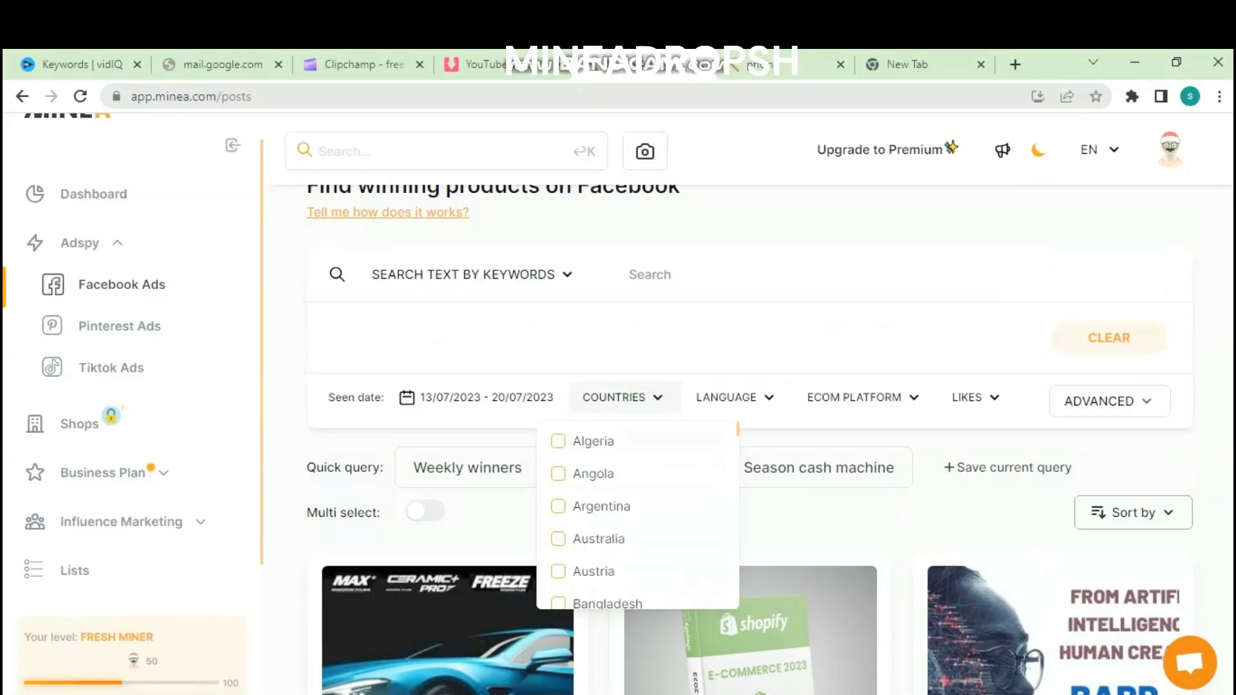
click(862, 397)
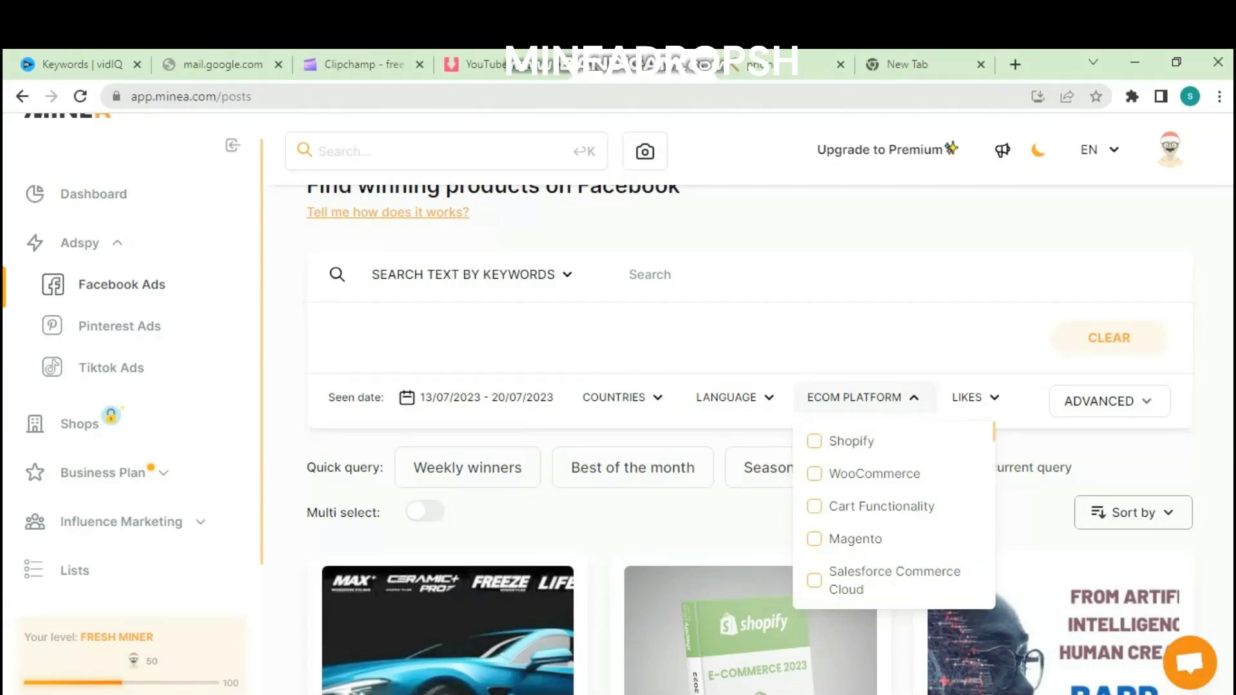
scroll(618, 483, down, 2)
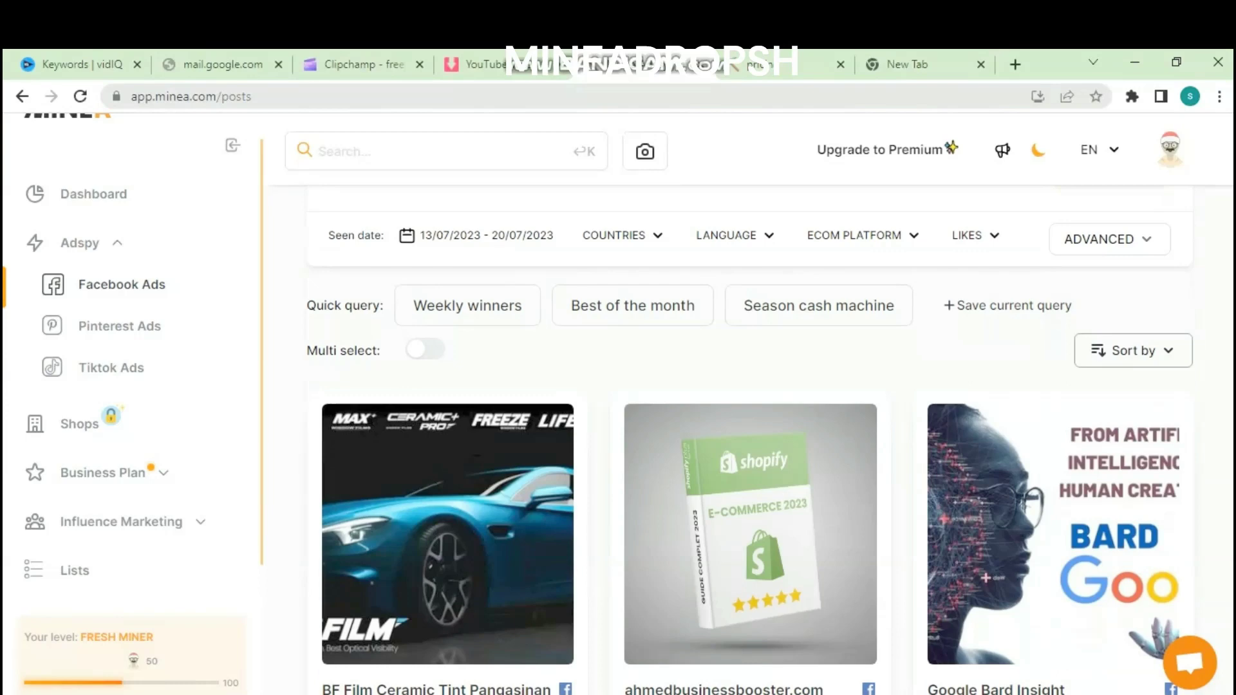
scroll(618, 435, down, 1)
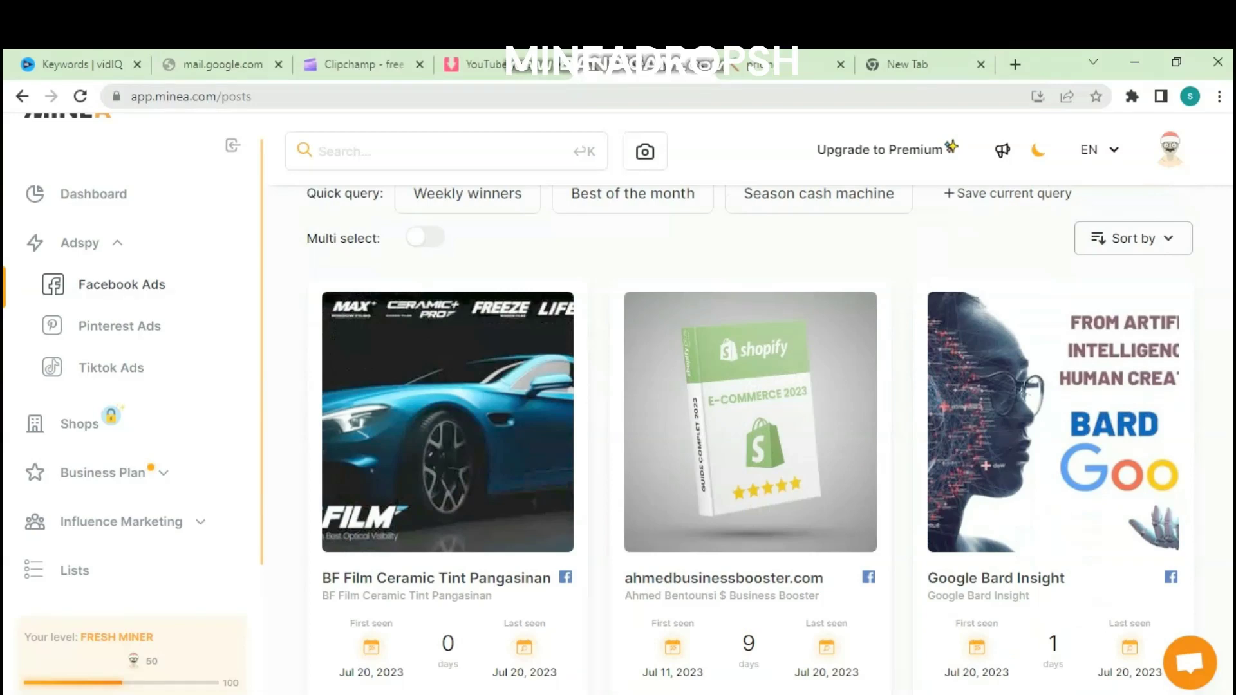
scroll(618, 435, down, 1)
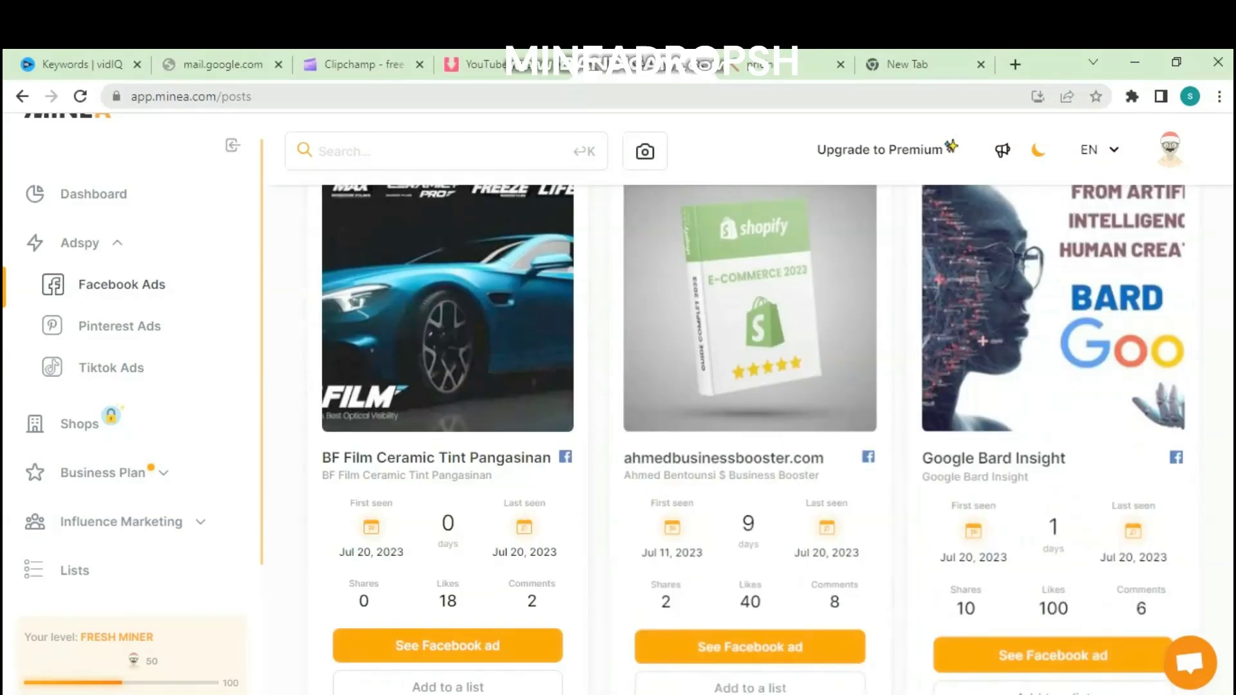
scroll(619, 434, down, 1)
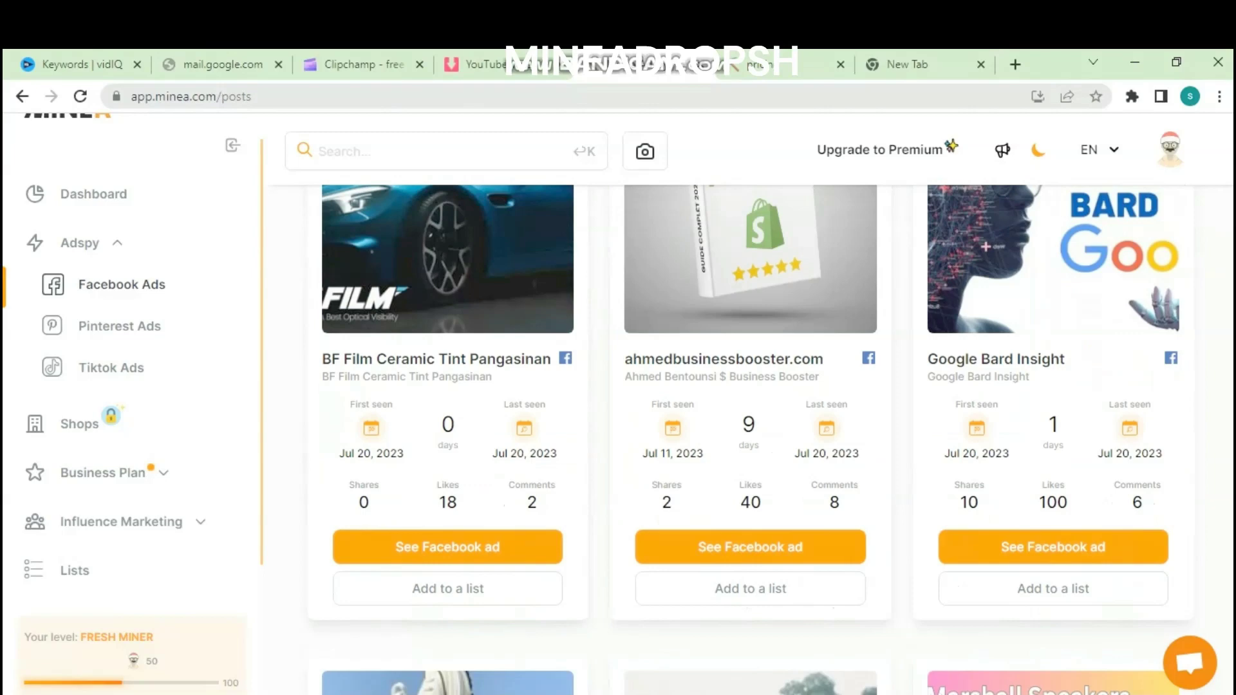
scroll(618, 435, down, 5)
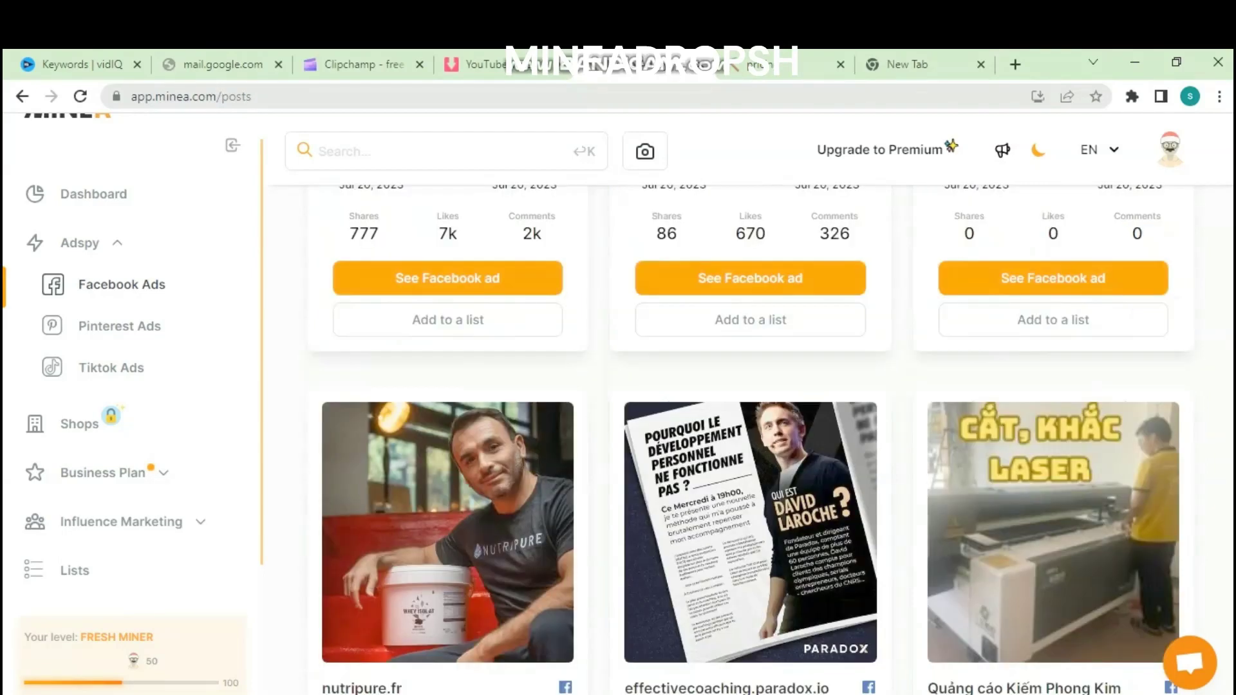
scroll(618, 435, up, 10)
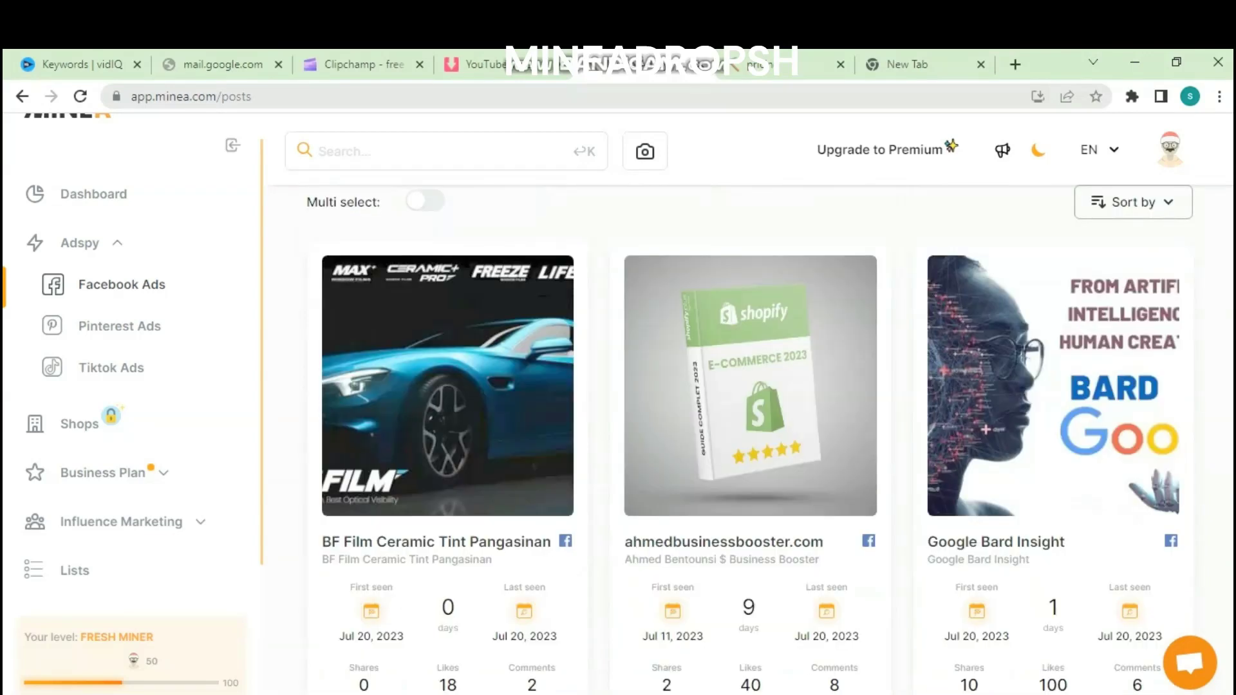
scroll(447, 386, down, 2)
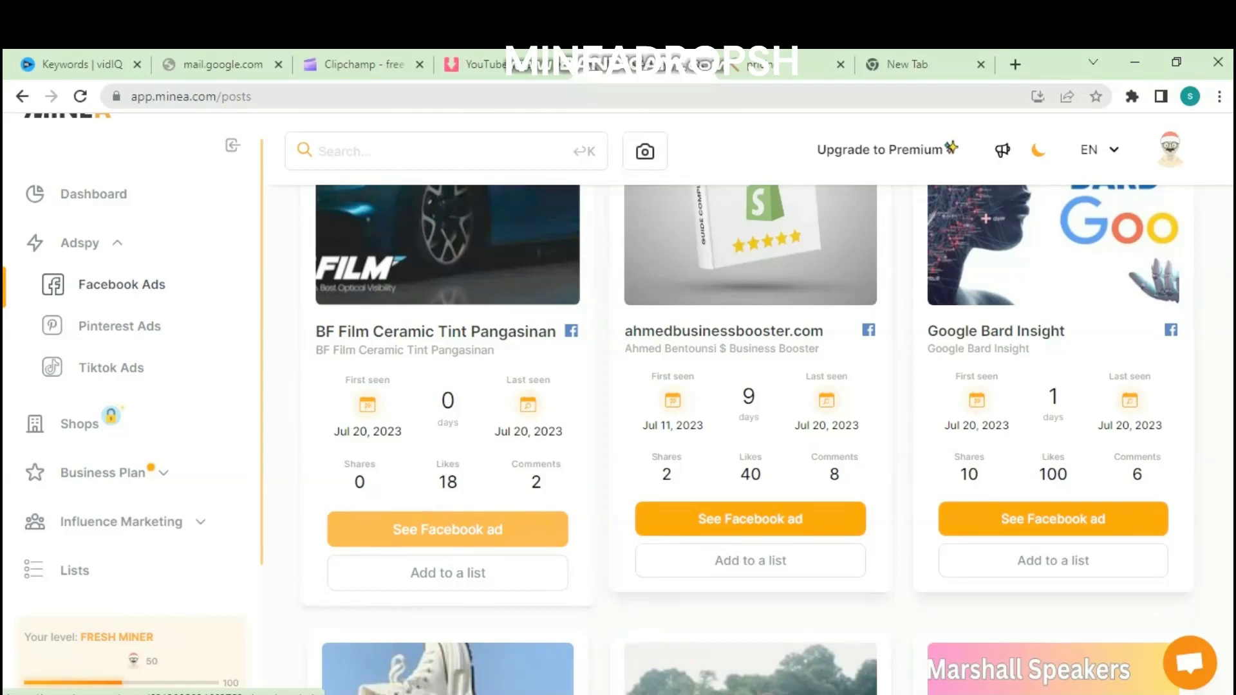
Review the car tint ad's full analysis, then switch to the Pinterest Ads search.
click(447, 530)
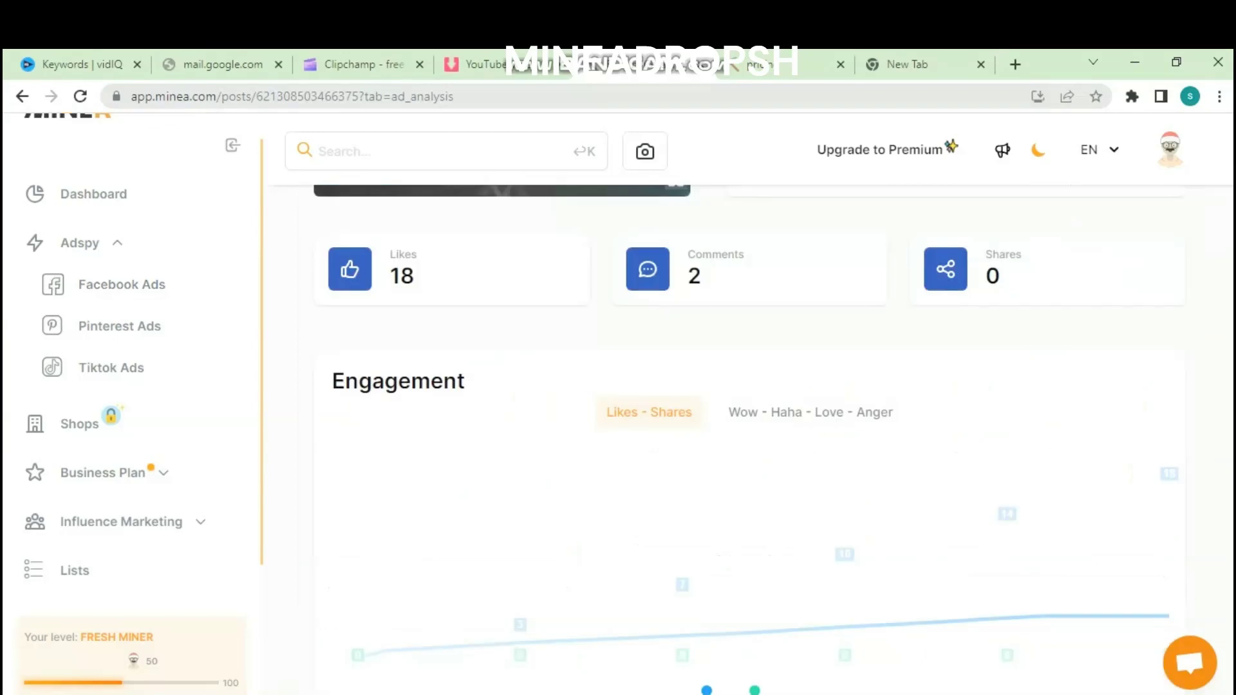
scroll(744, 435, up, 4)
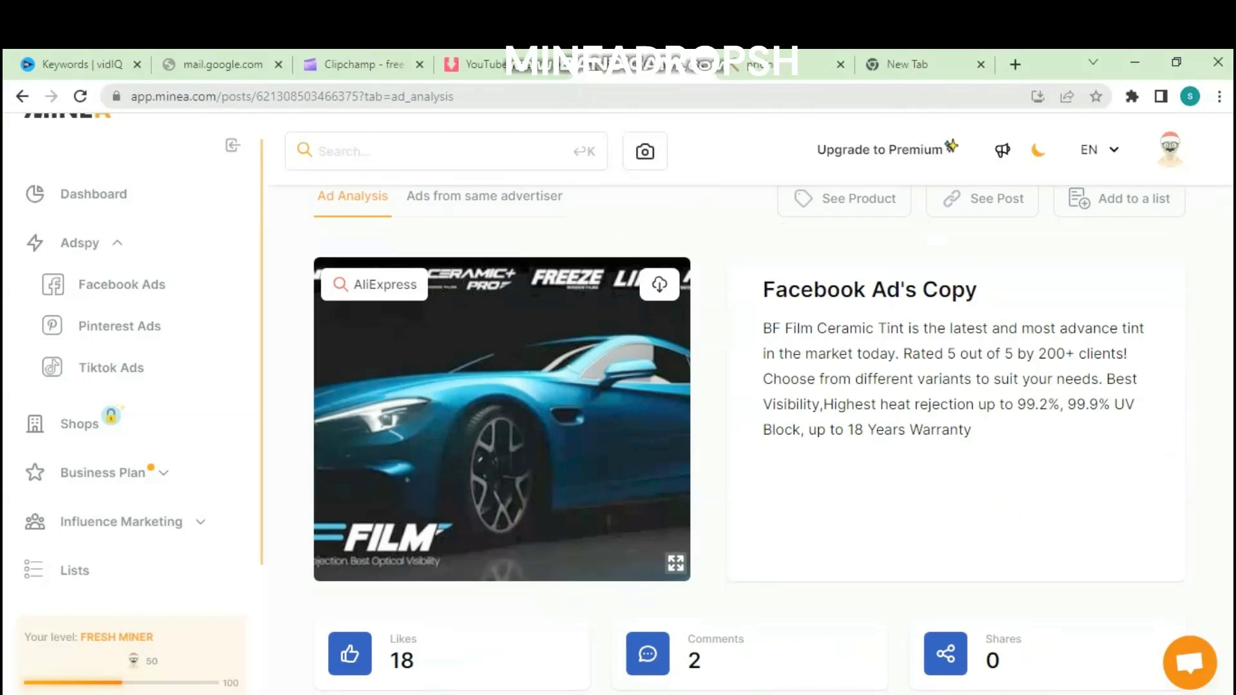
scroll(744, 435, down, 8)
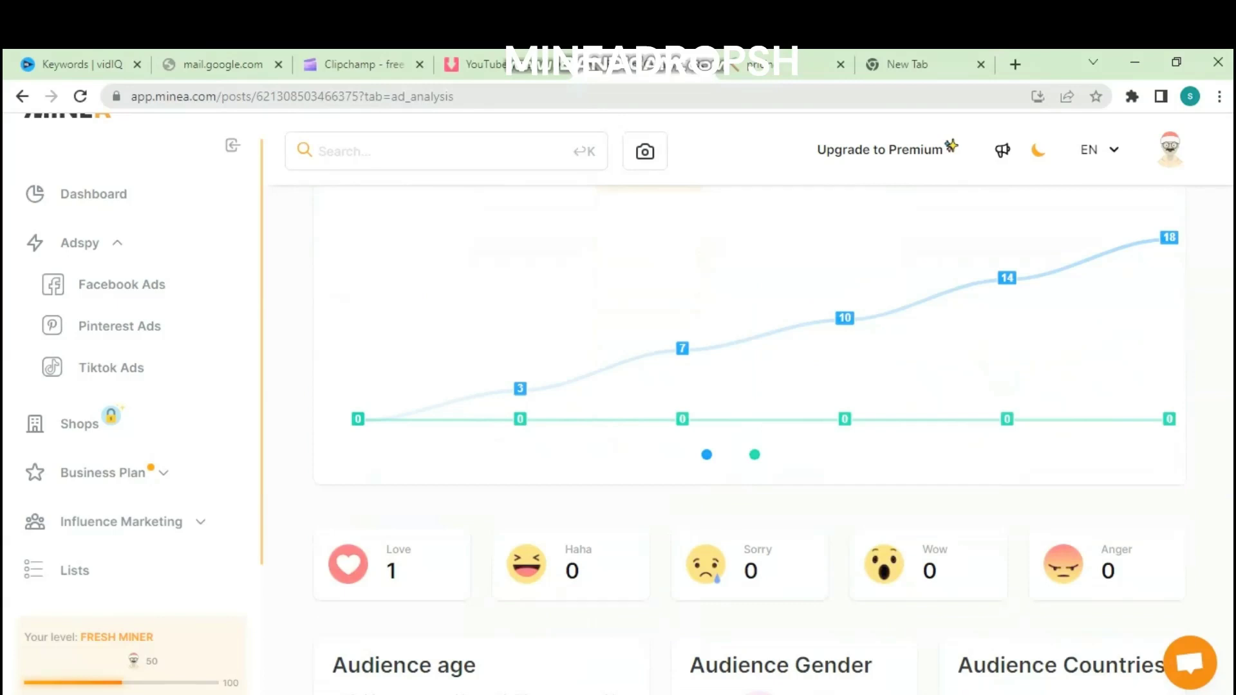
scroll(744, 434, down, 5)
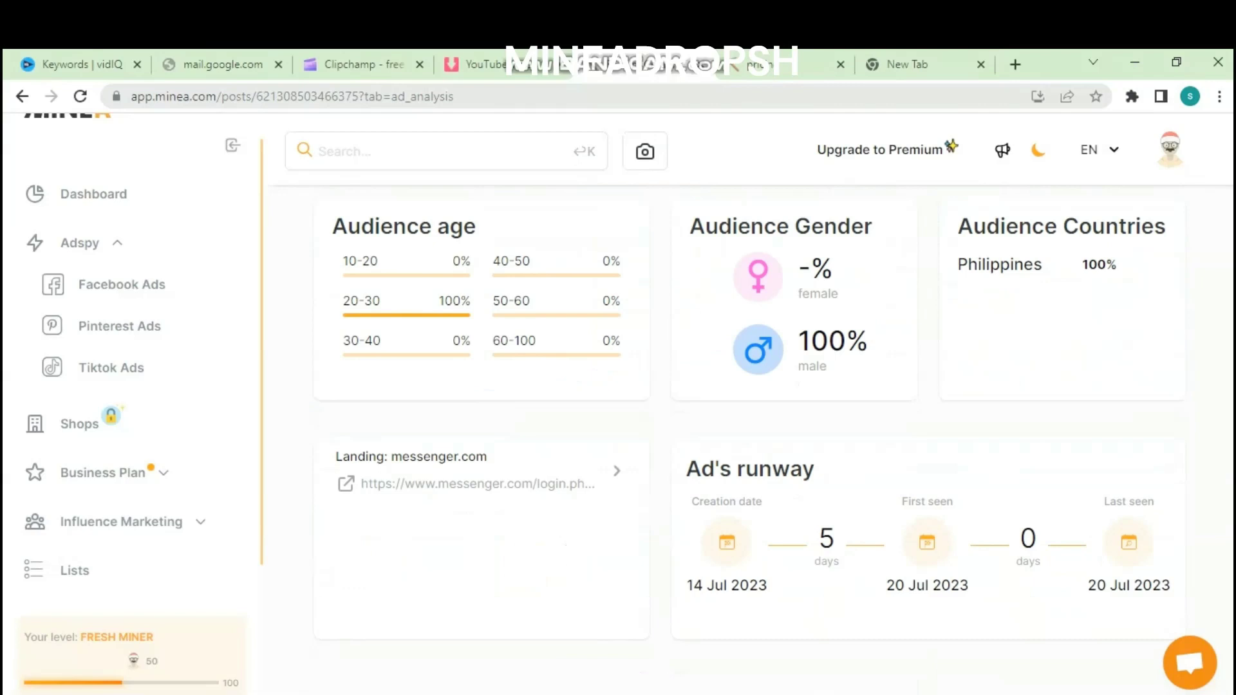
scroll(744, 386, up, 5)
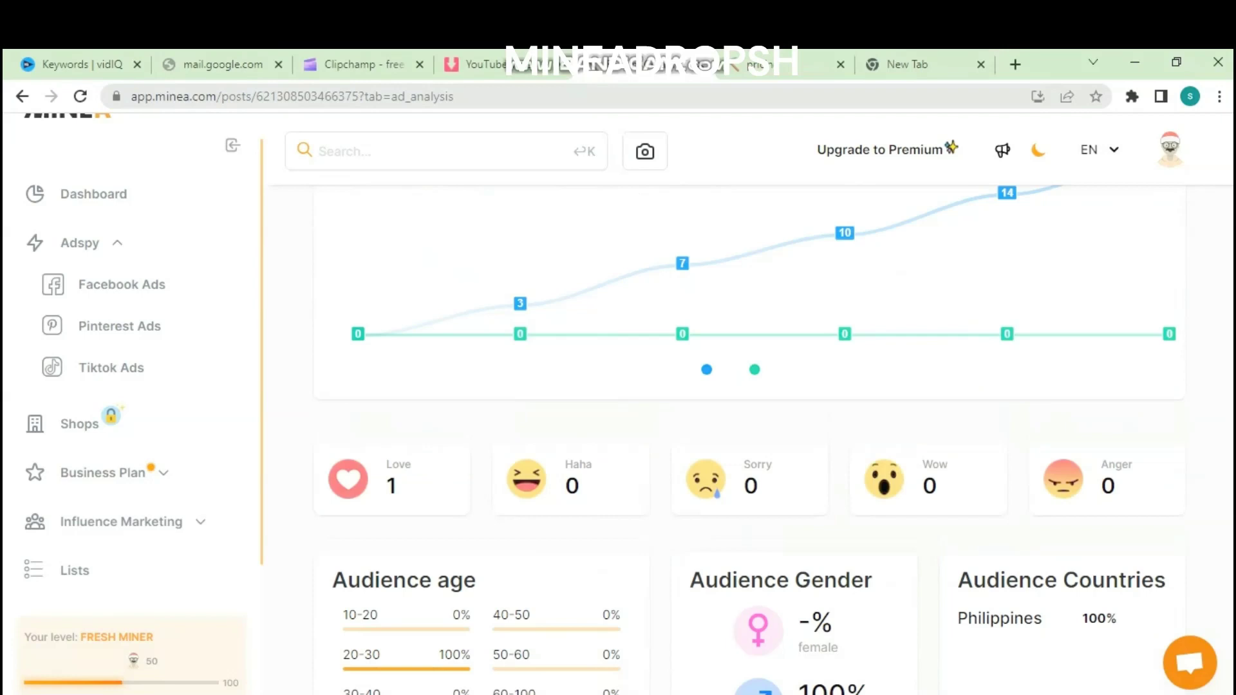
scroll(744, 387, up, 5)
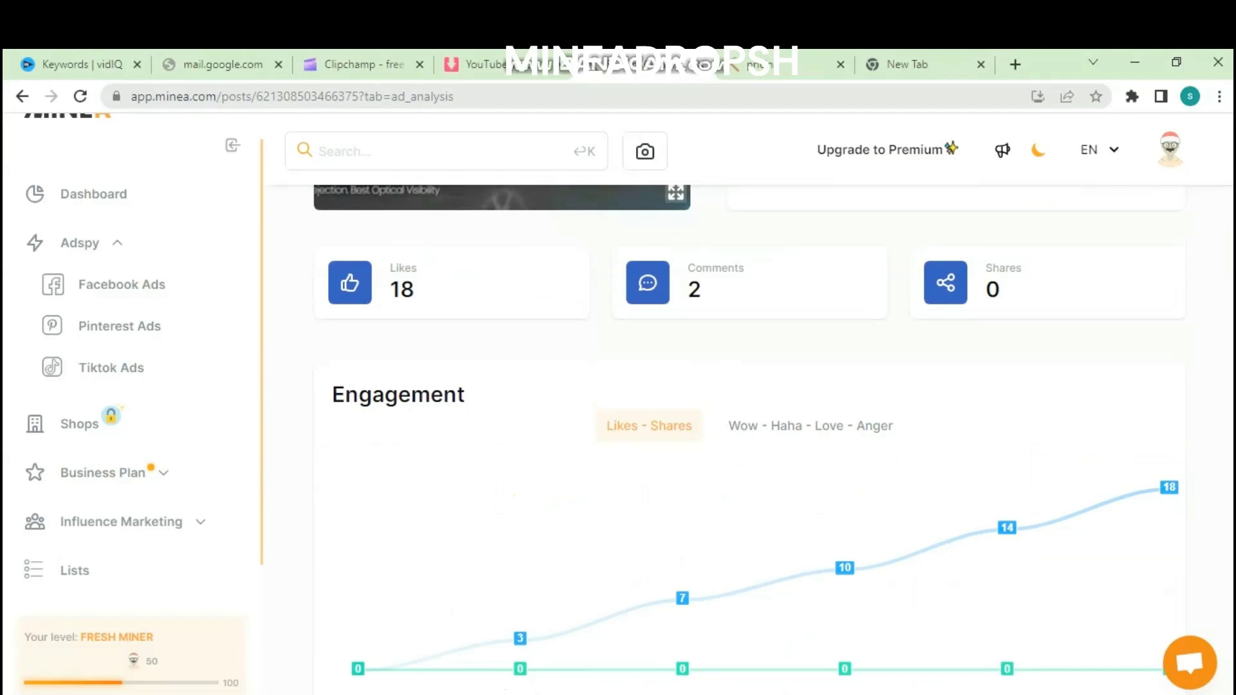
scroll(745, 387, down, 1)
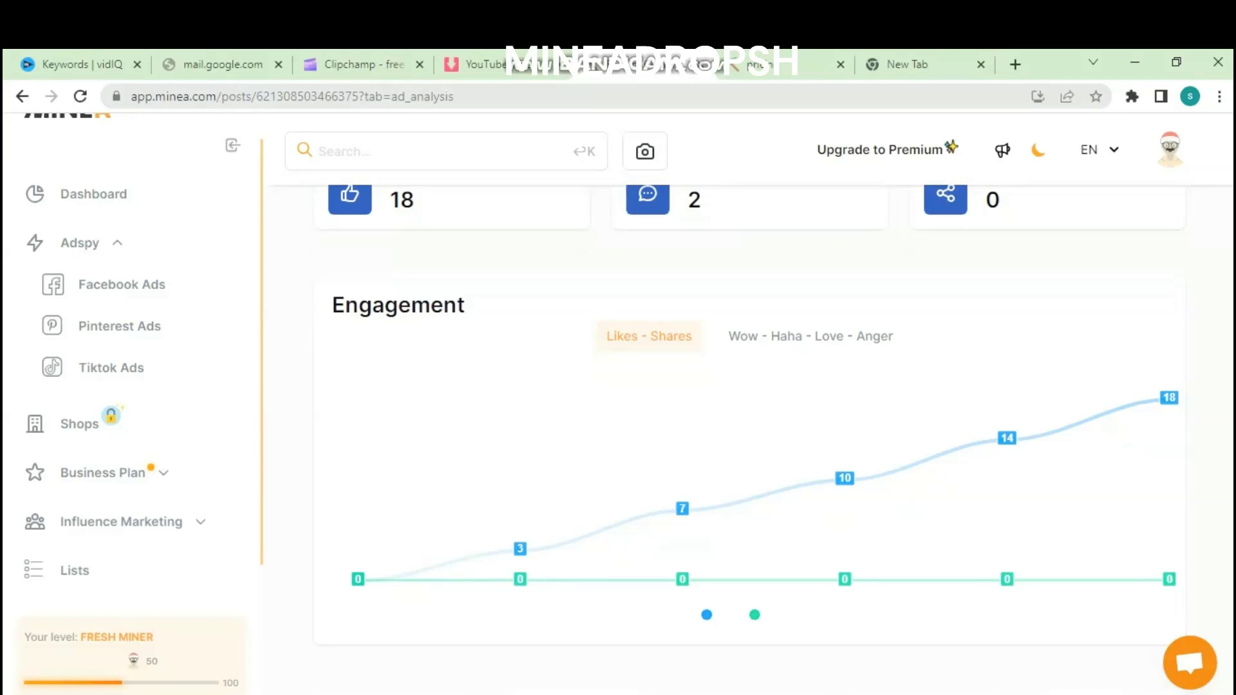
click(118, 326)
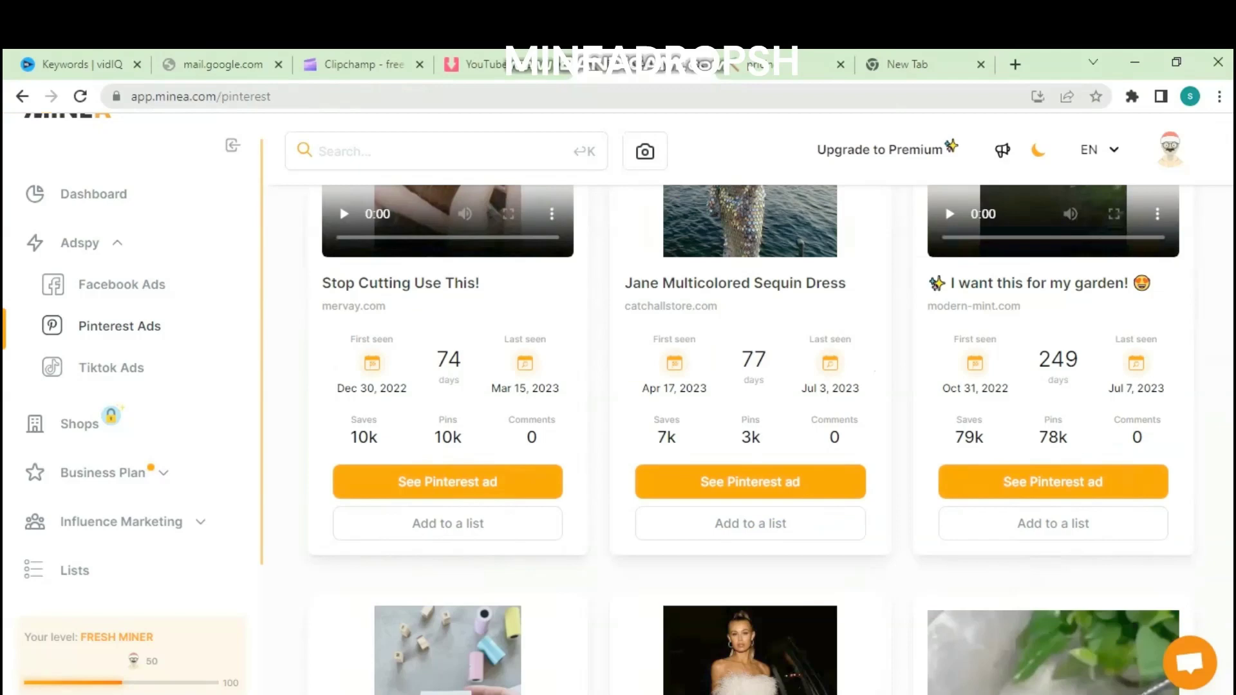
scroll(744, 386, up, 3)
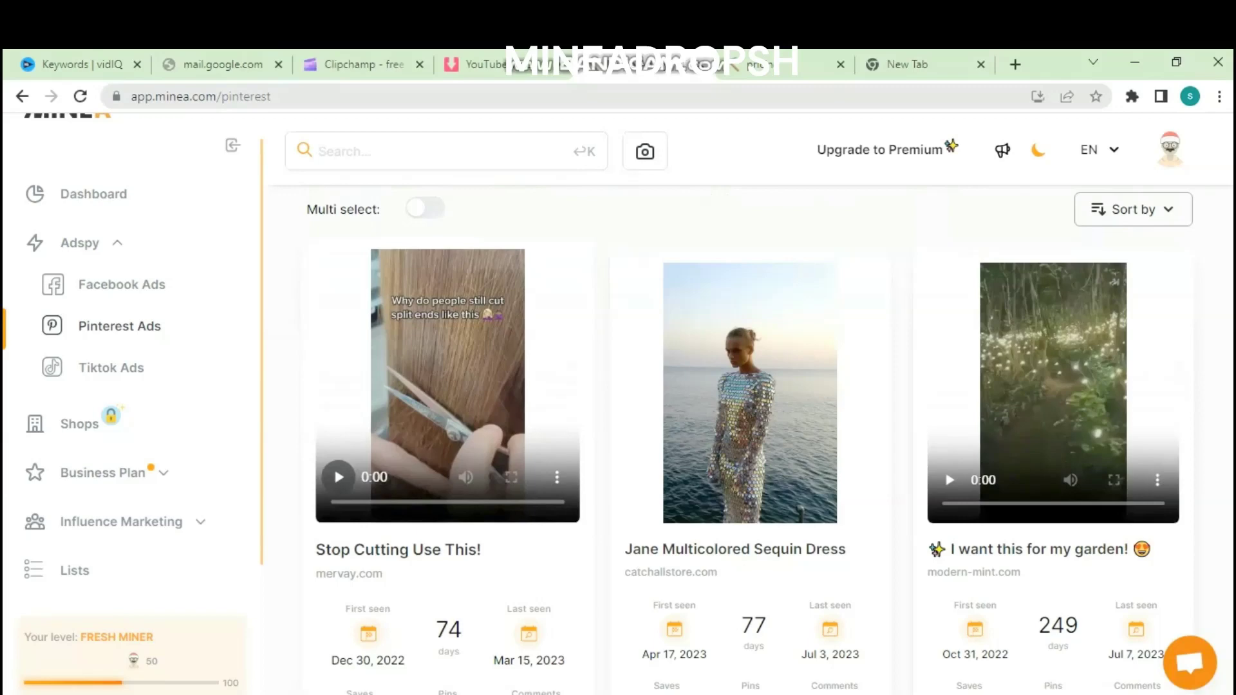
Play the 'Stop Cutting Use This!' split-ends video ad from the Pinterest grid.
click(339, 475)
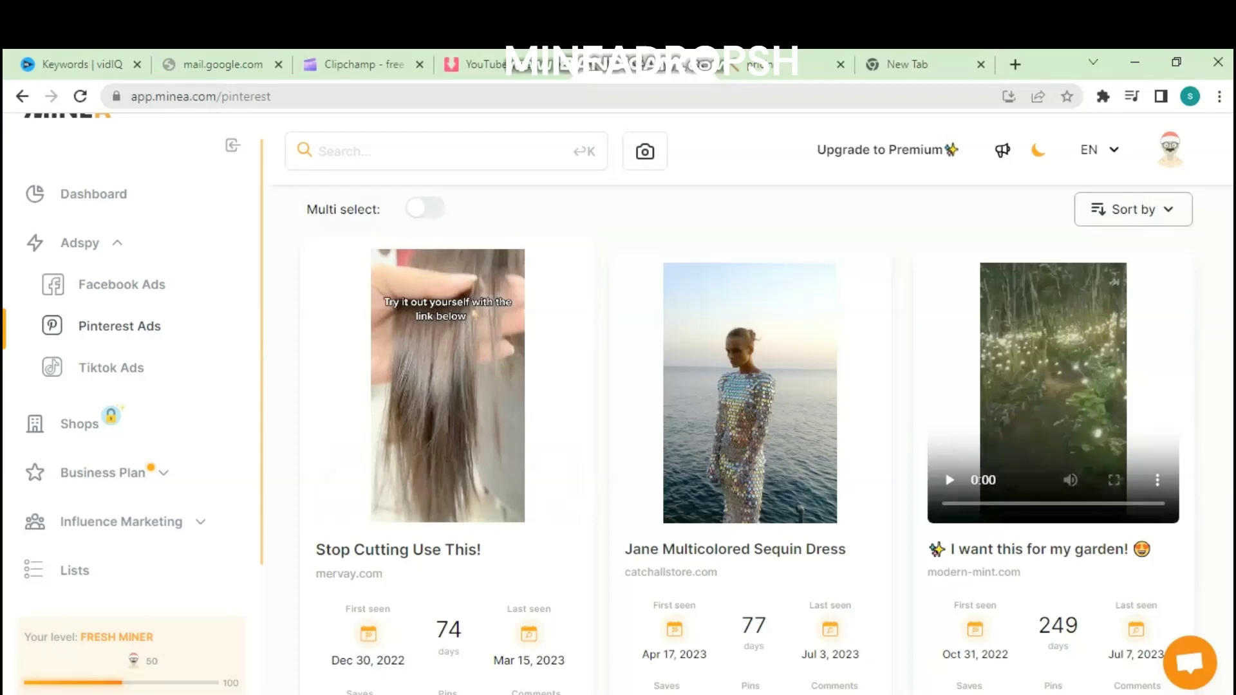
Download the 'Stop Cutting Use This!' video and start adding the ad to a new list 'spytool'.
click(558, 477)
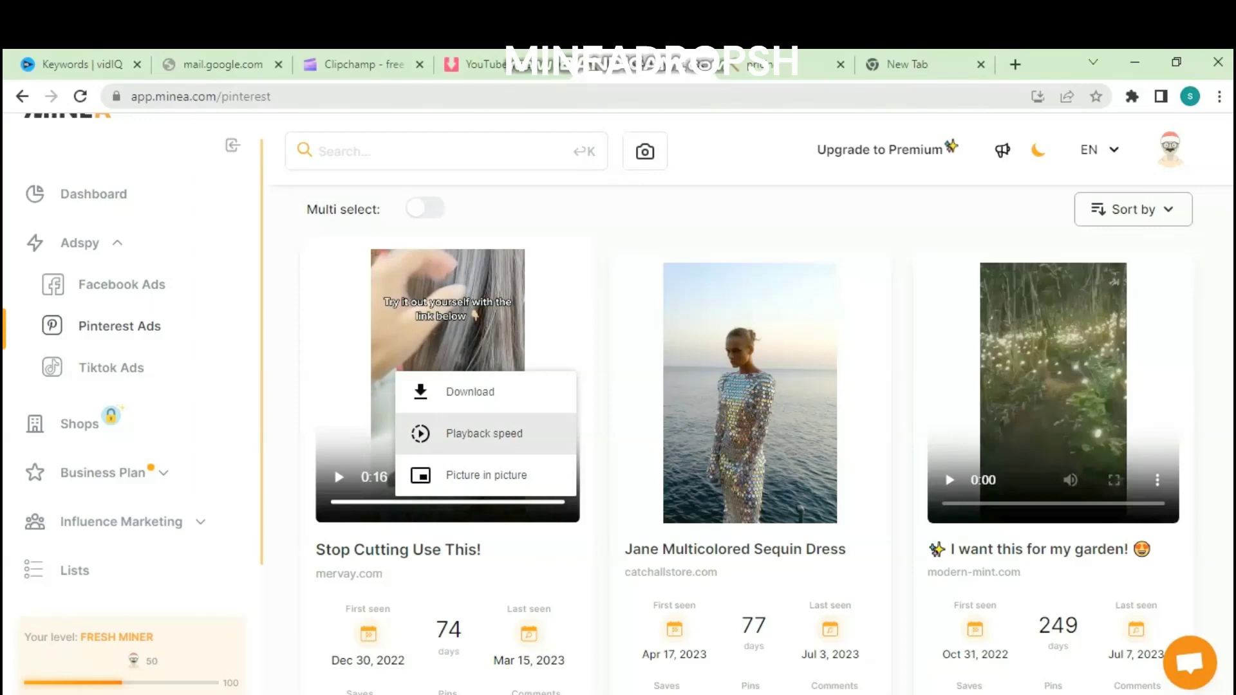
click(470, 391)
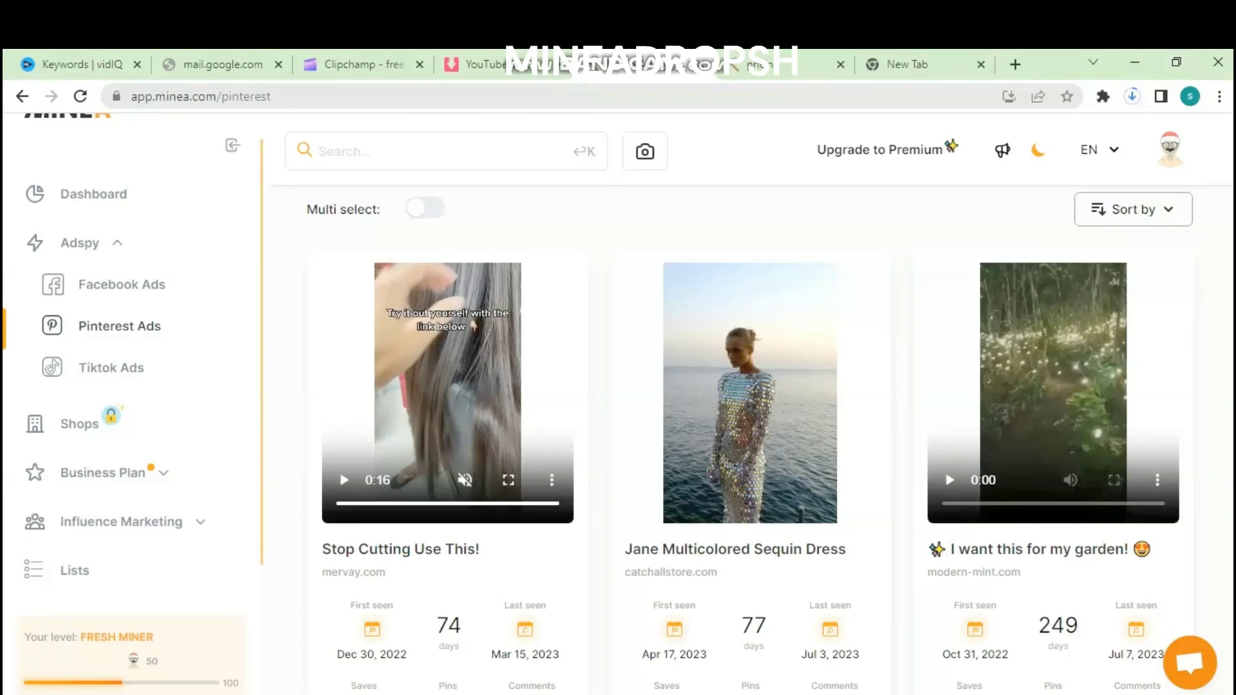
scroll(749, 436, down, 3)
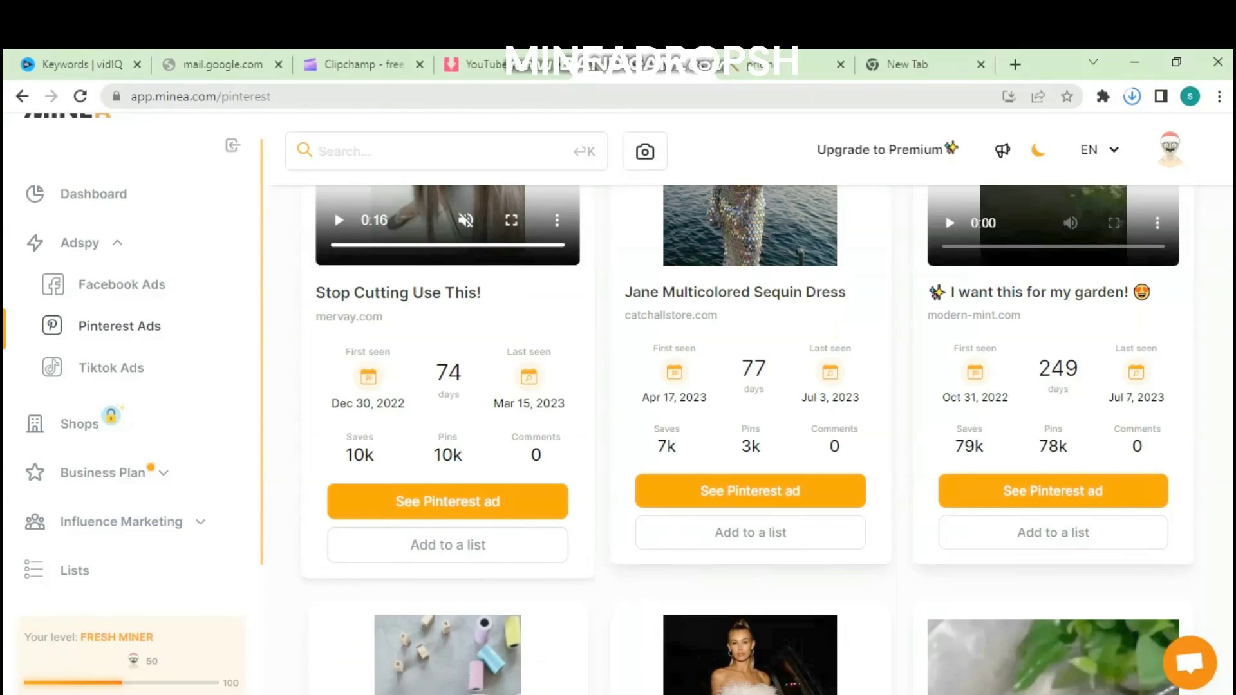
click(448, 545)
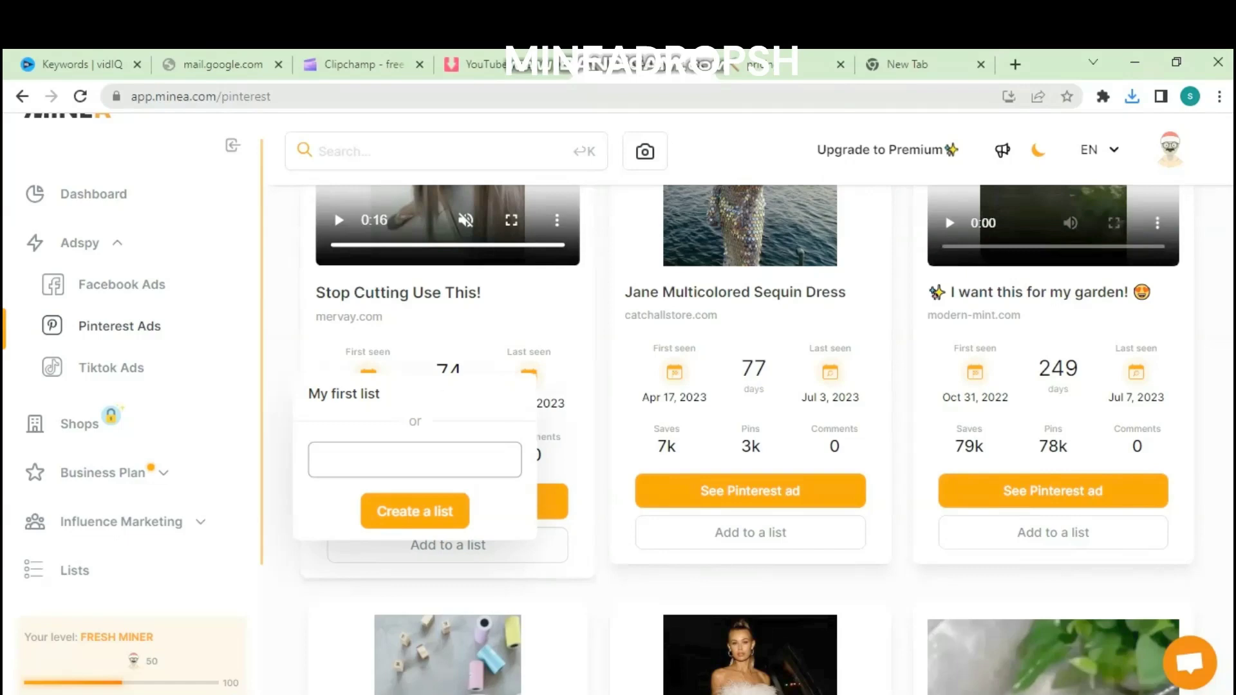
text(spytool)
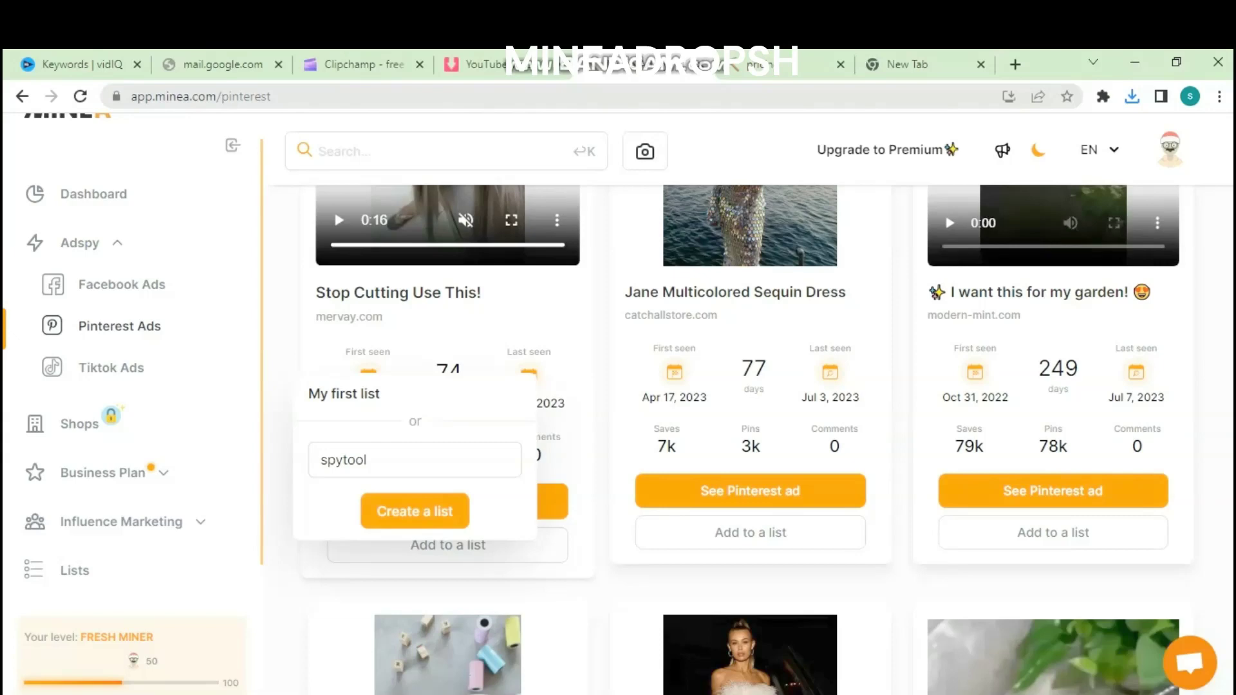
scroll(677, 435, up, 1)
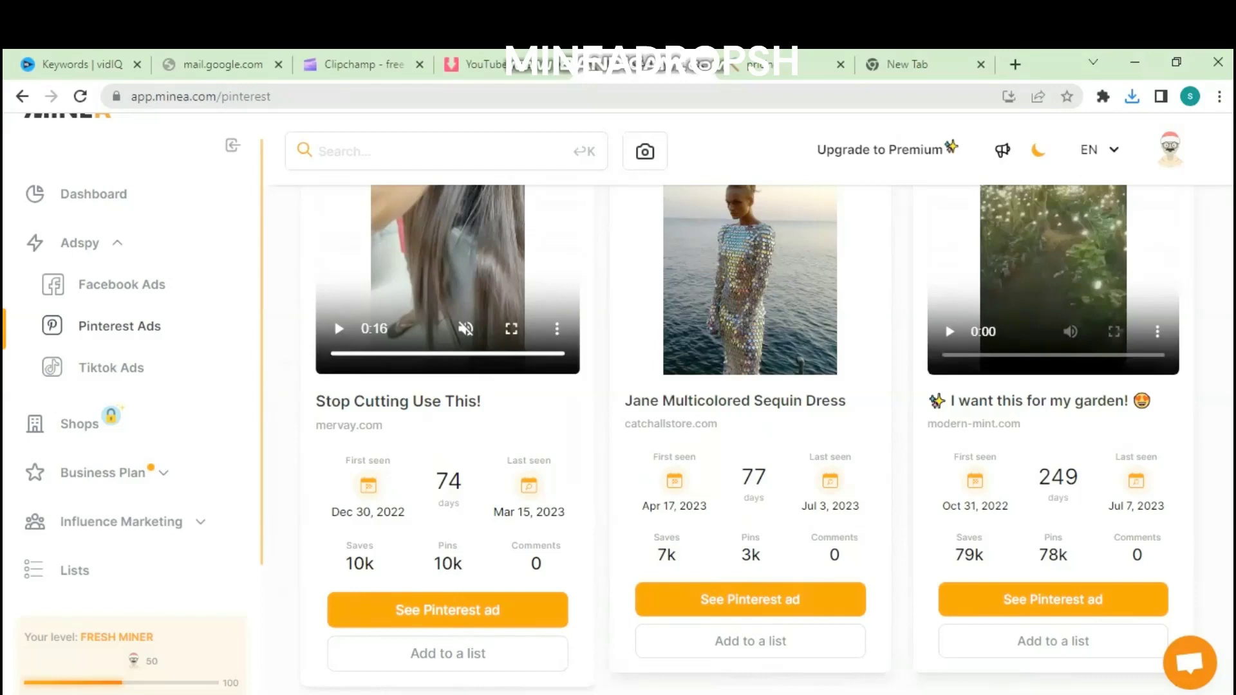
scroll(676, 434, up, 1)
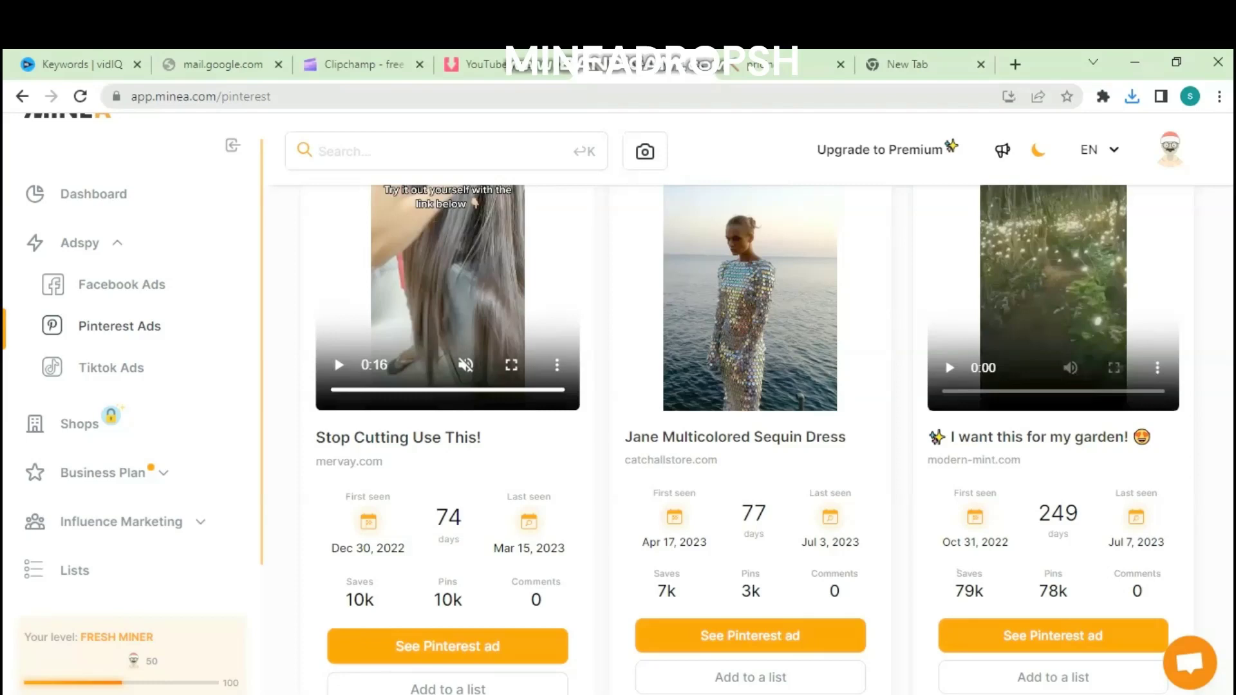
scroll(676, 435, down, 2)
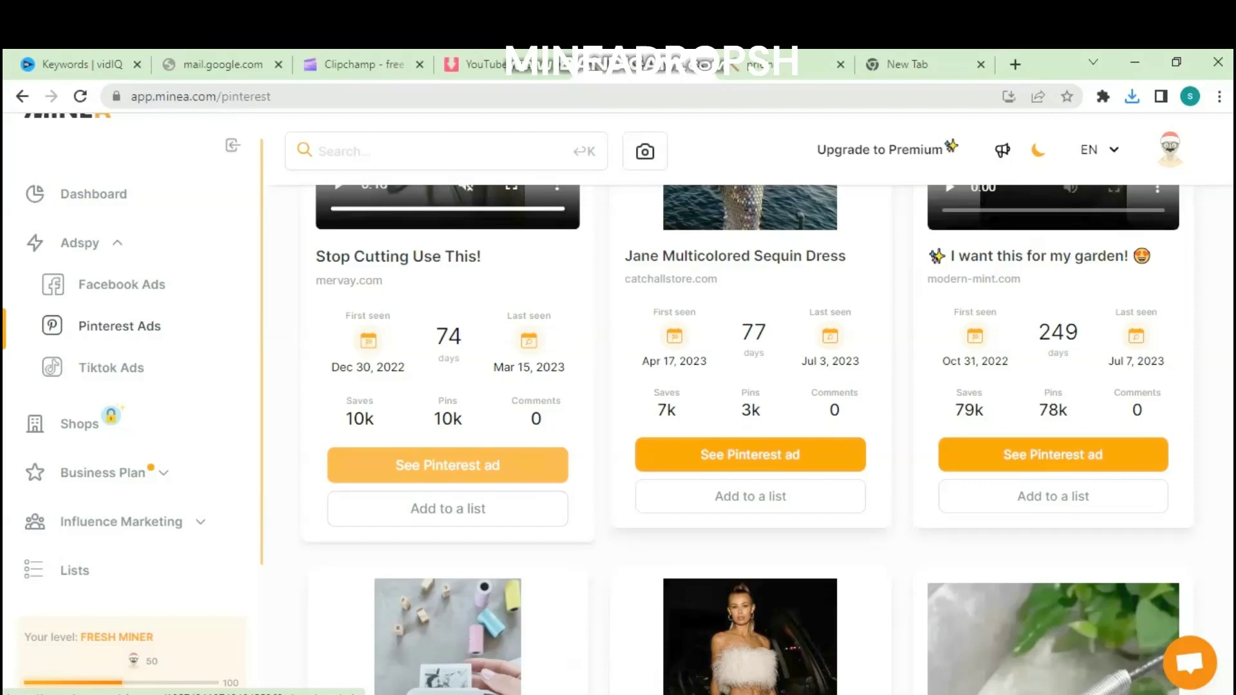
scroll(676, 434, down, 5)
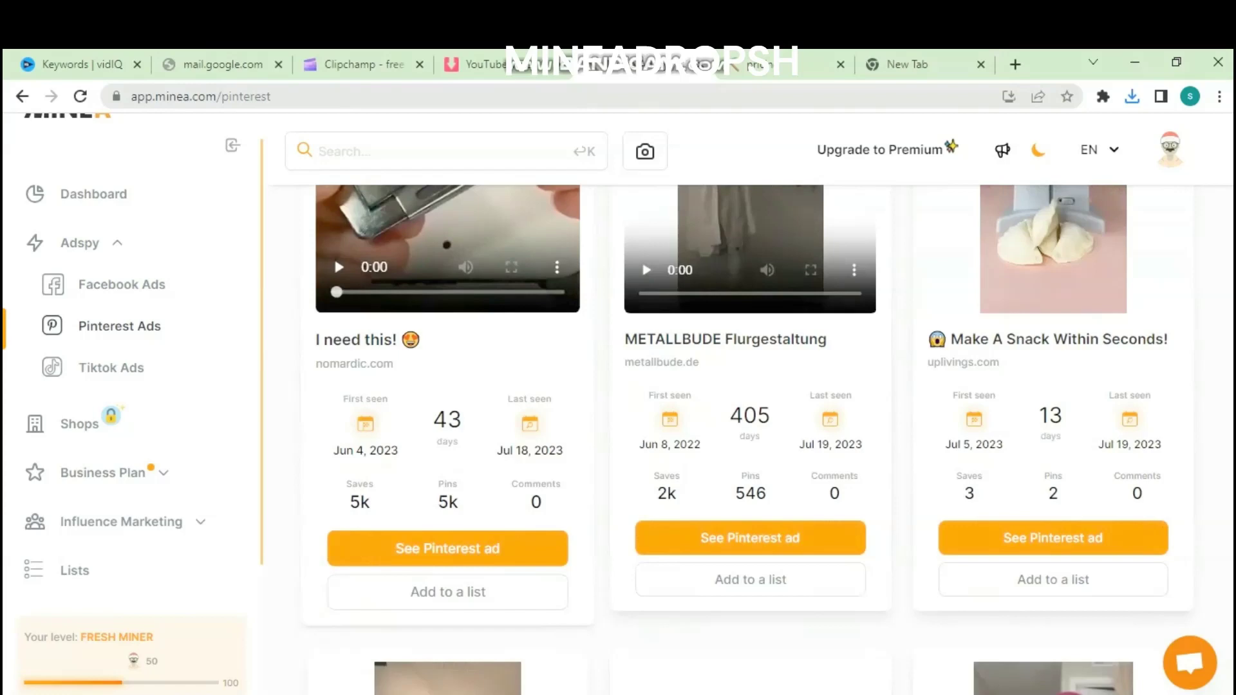
scroll(676, 435, down, 5)
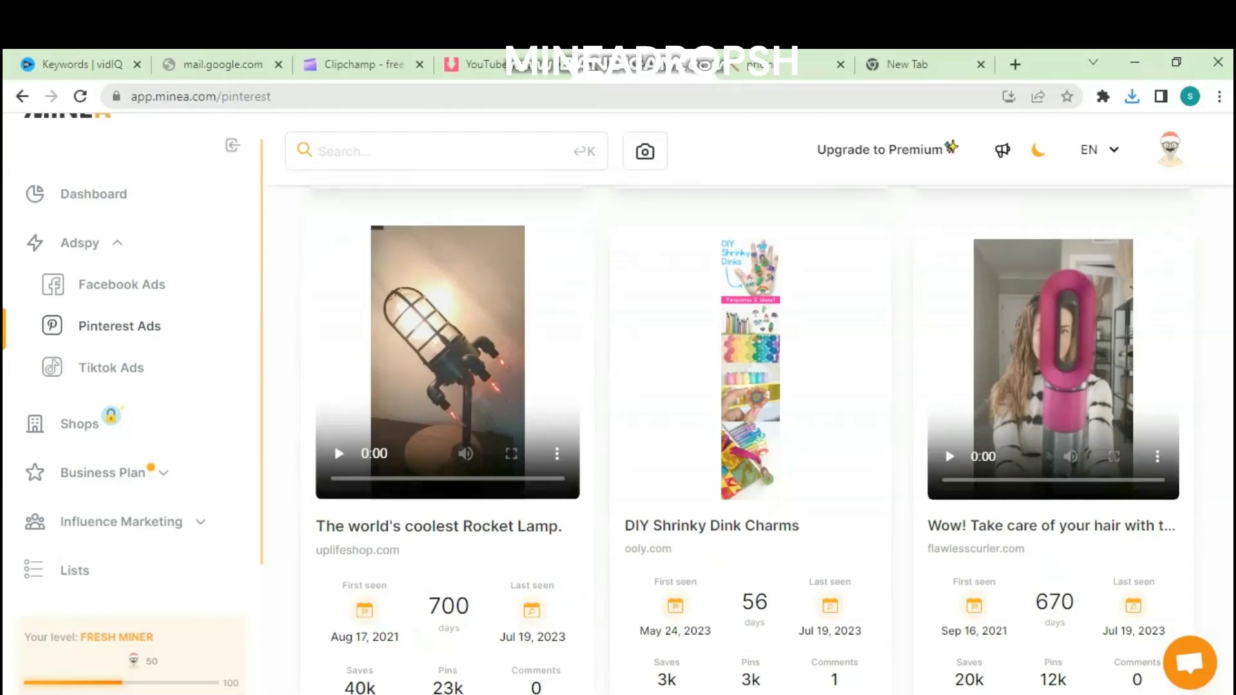
scroll(677, 434, down, 1)
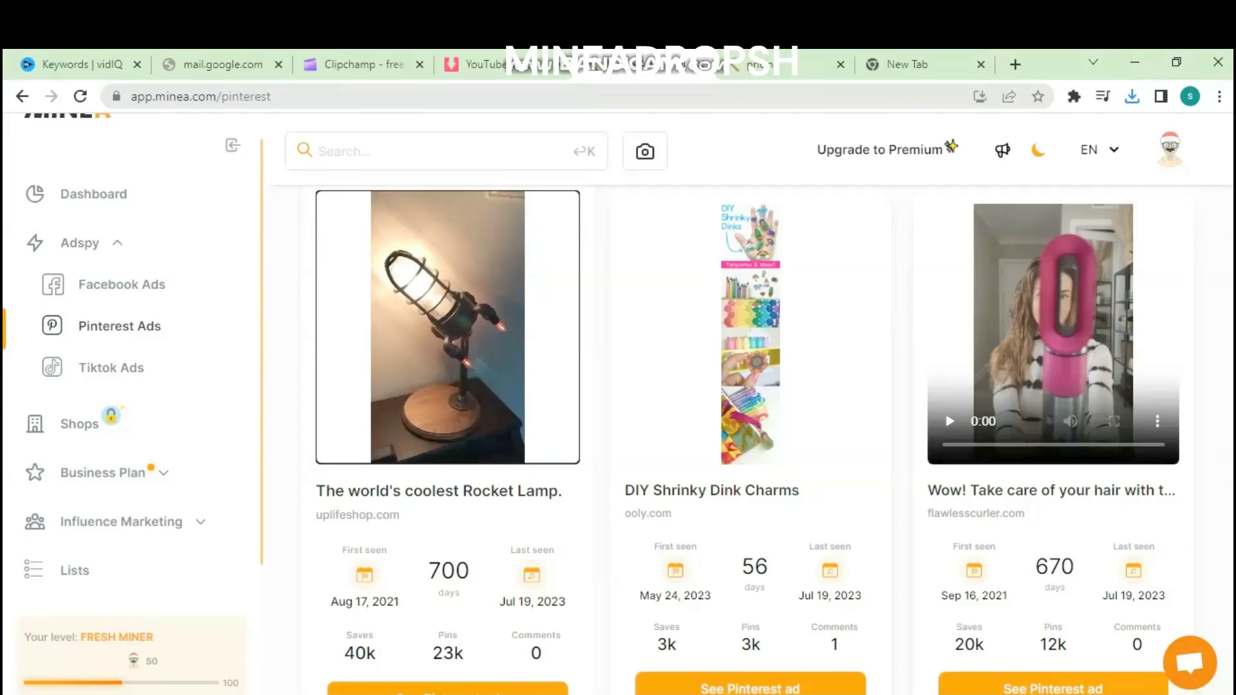
scroll(618, 387, down, 1)
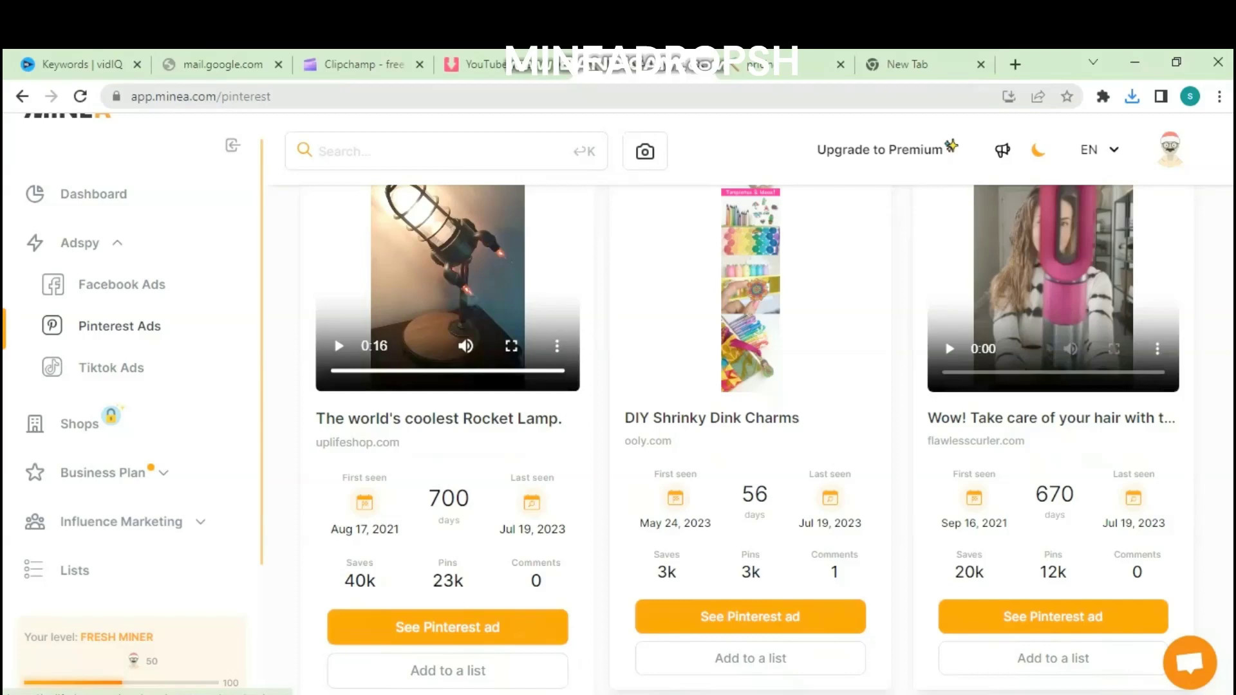
Browse the uplifeshop.com advertiser store in a new tab, then return to the Minea ads.
right_click(357, 442)
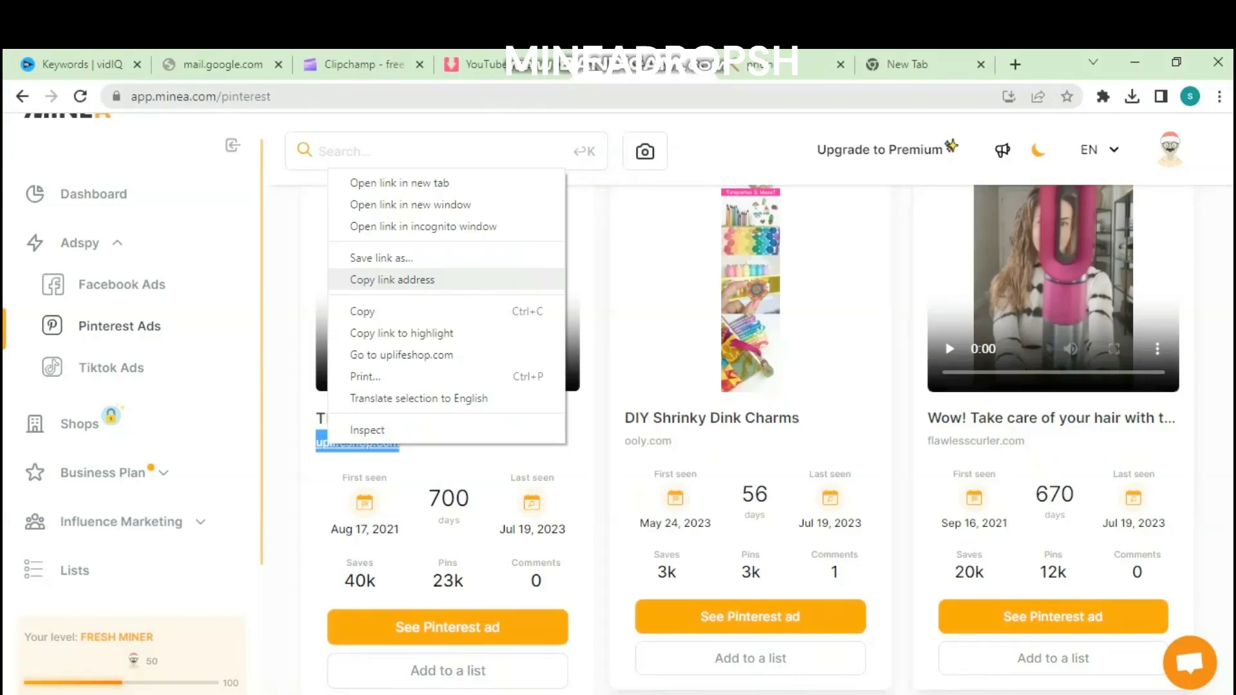
click(401, 355)
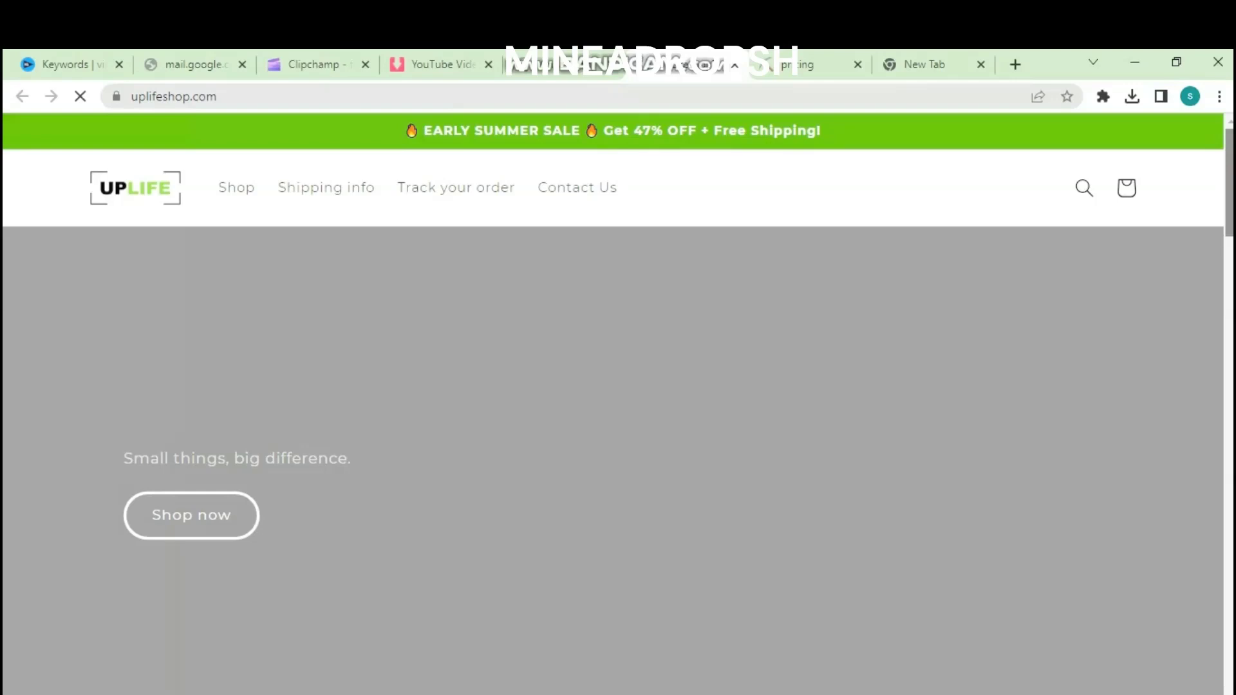
scroll(618, 387, down, 10)
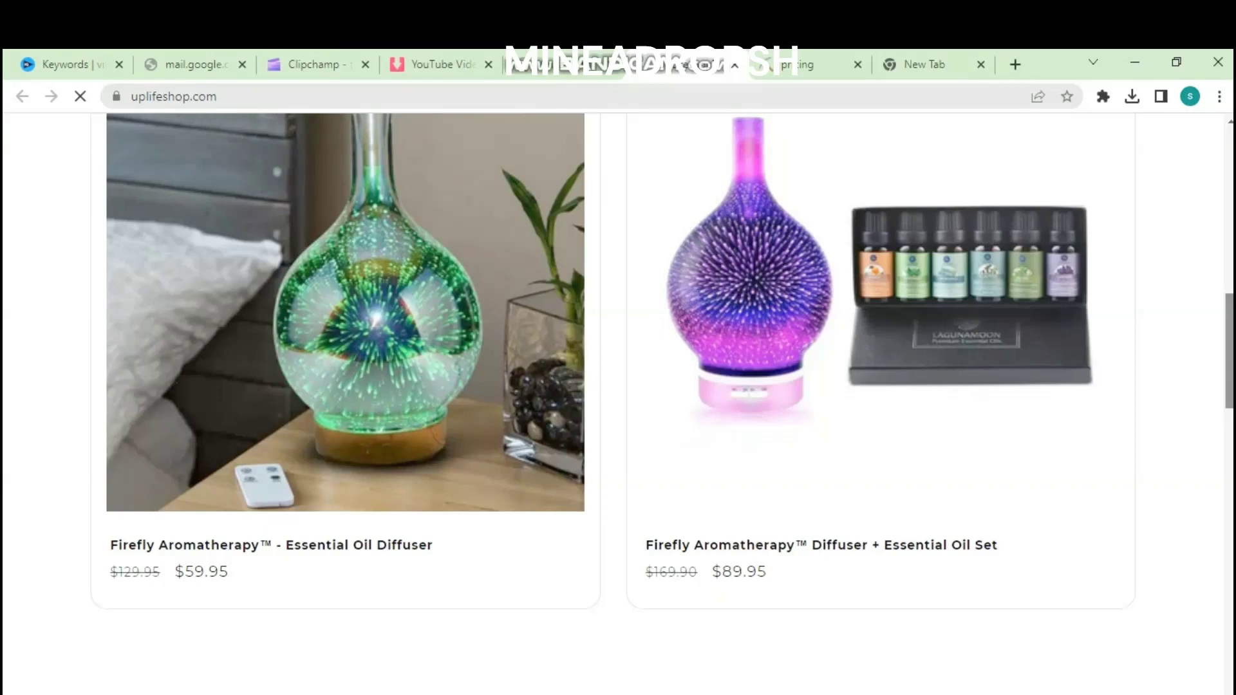
scroll(618, 387, down, 8)
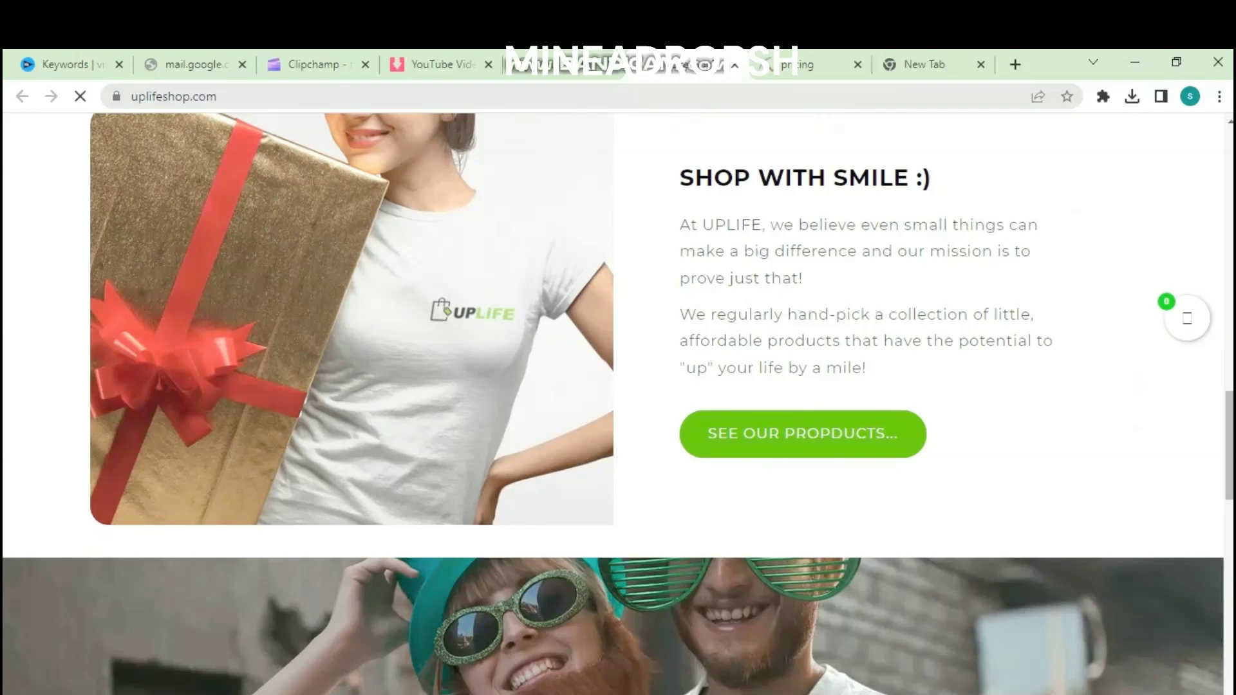
scroll(618, 387, up, 4)
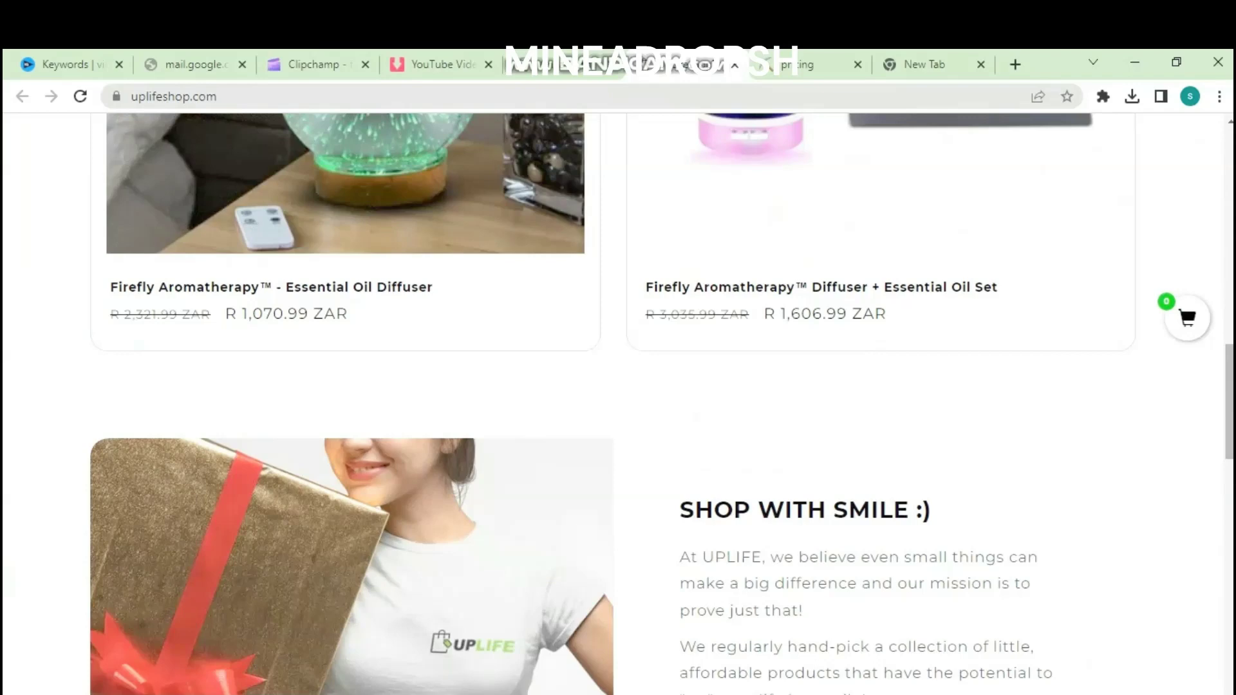
scroll(619, 386, up, 5)
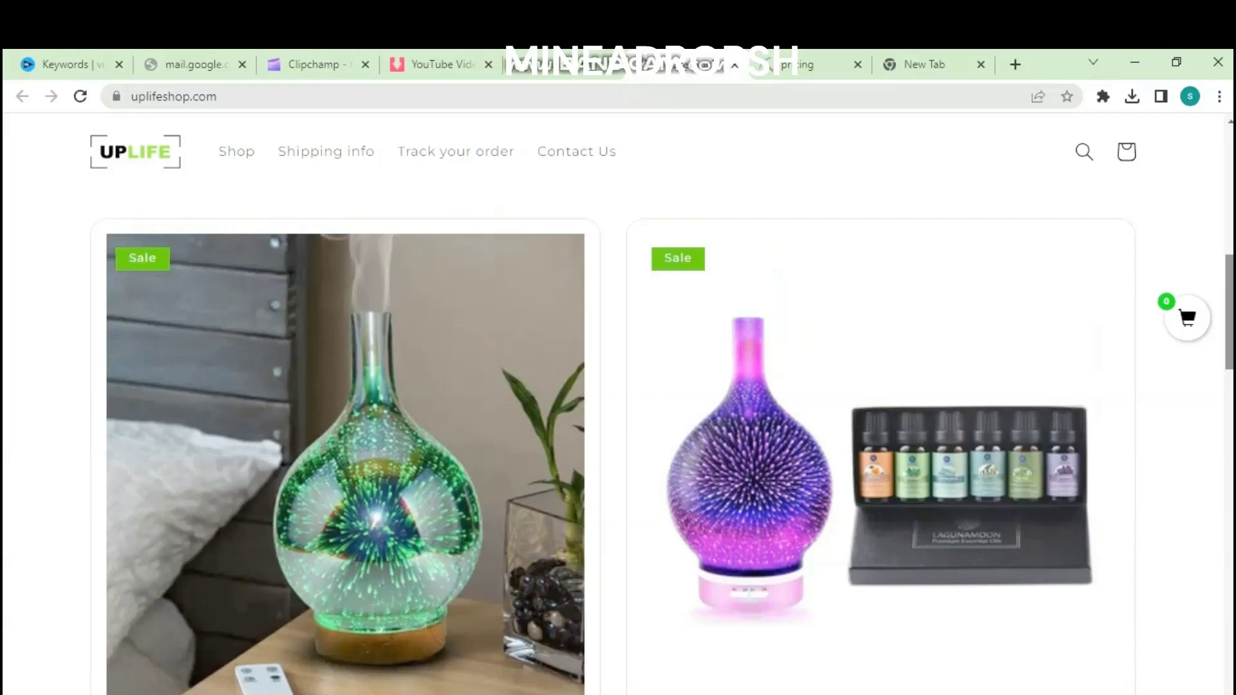
key(ctrl+Tab)
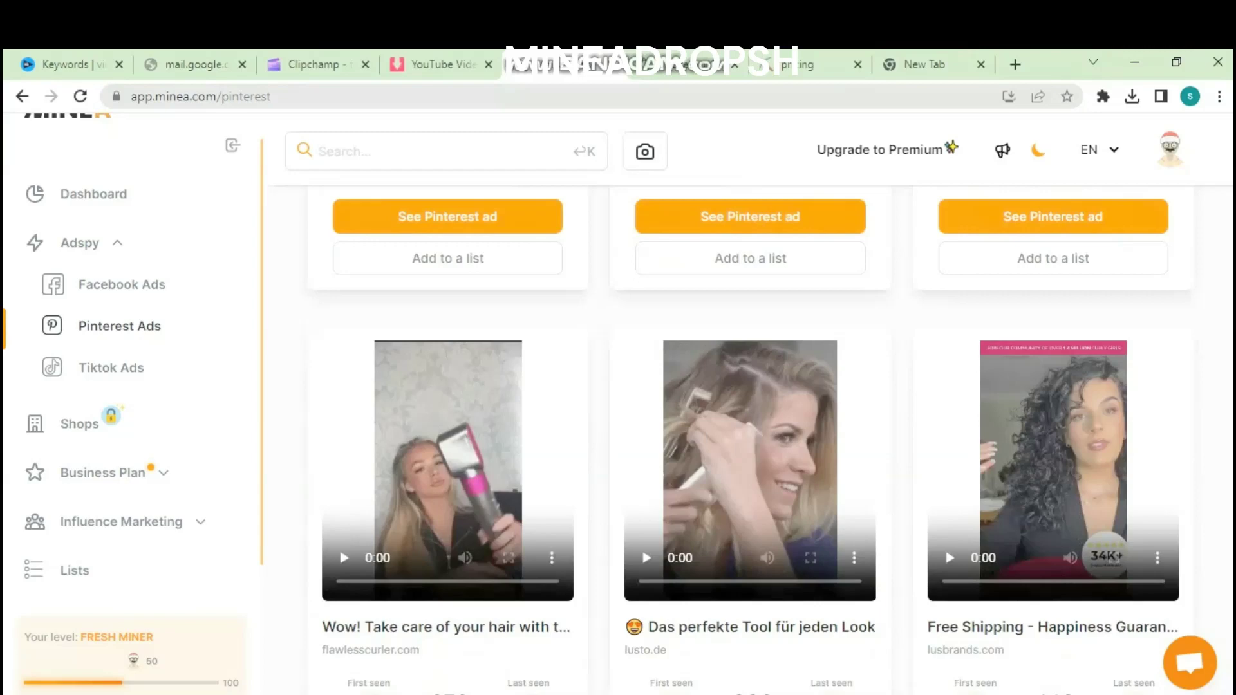
scroll(750, 386, down, 4)
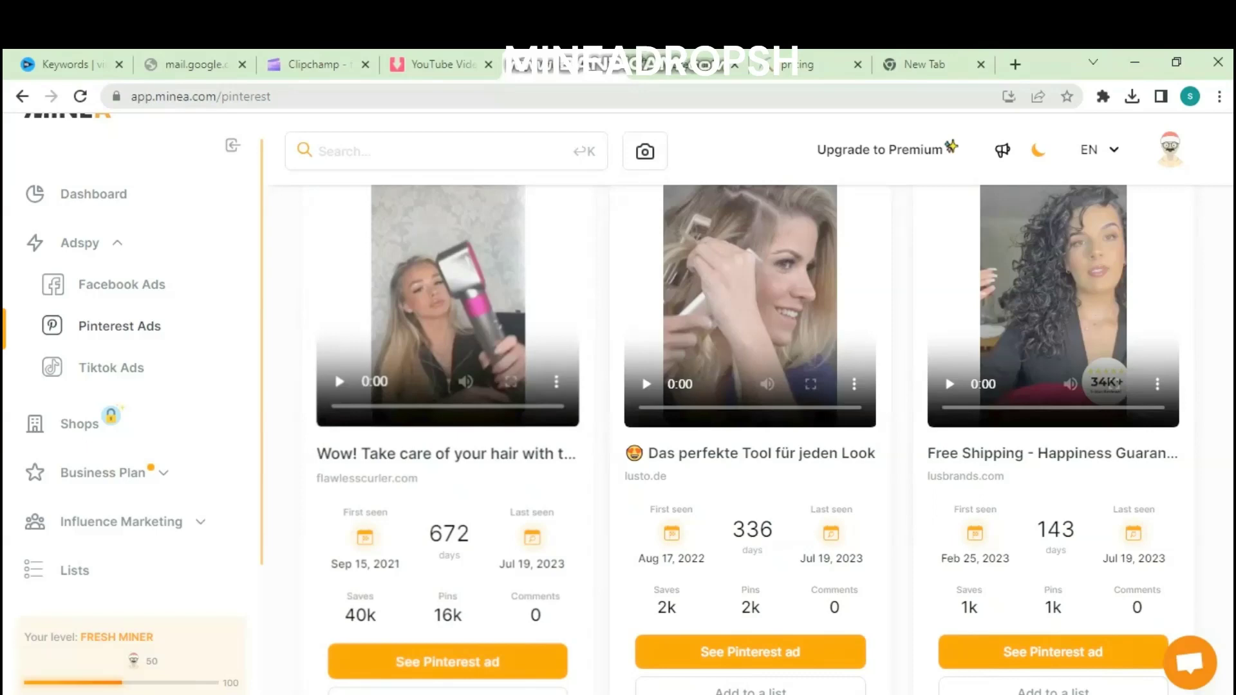
Play the 'Get yours before the sale ends' TikTok ad and request its detailed analysis.
click(112, 367)
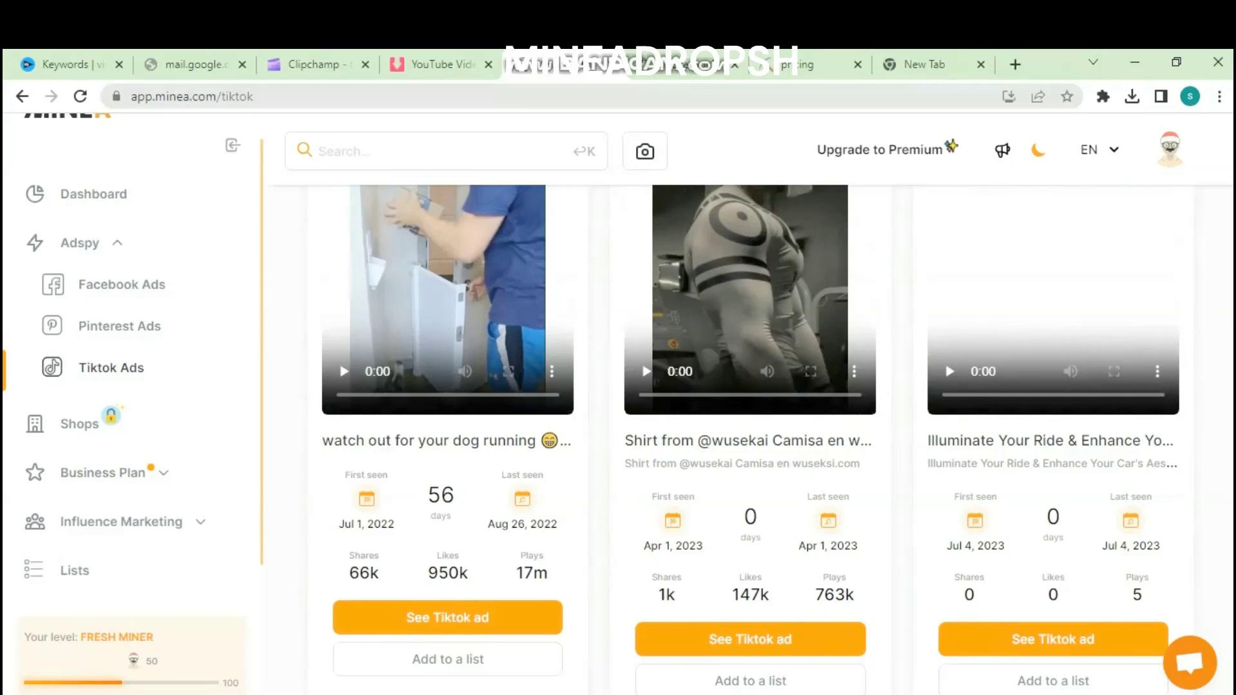
scroll(749, 386, down, 5)
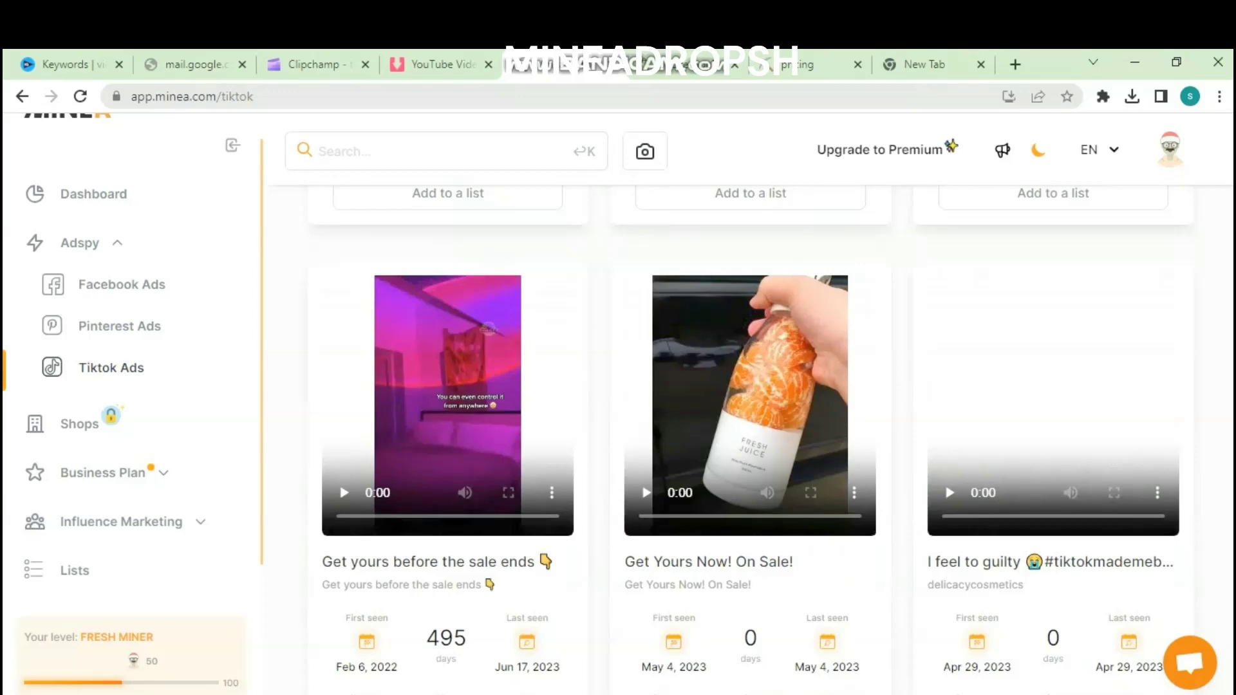
click(488, 329)
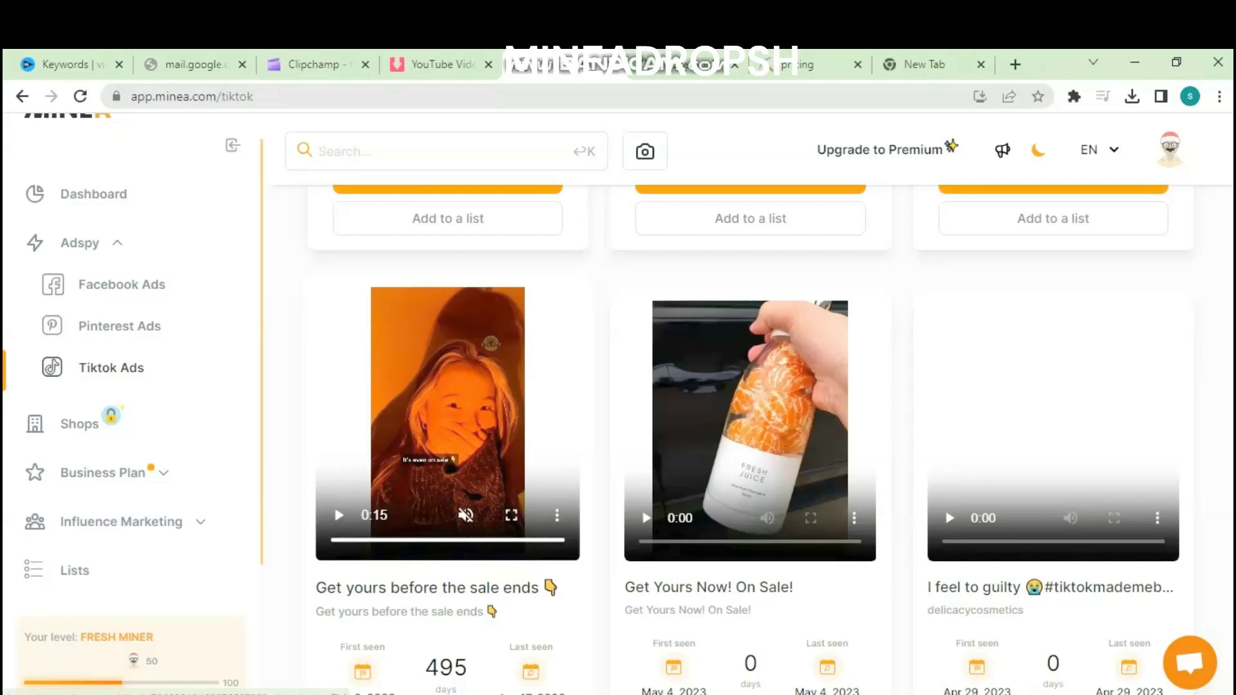
scroll(750, 434, down, 3)
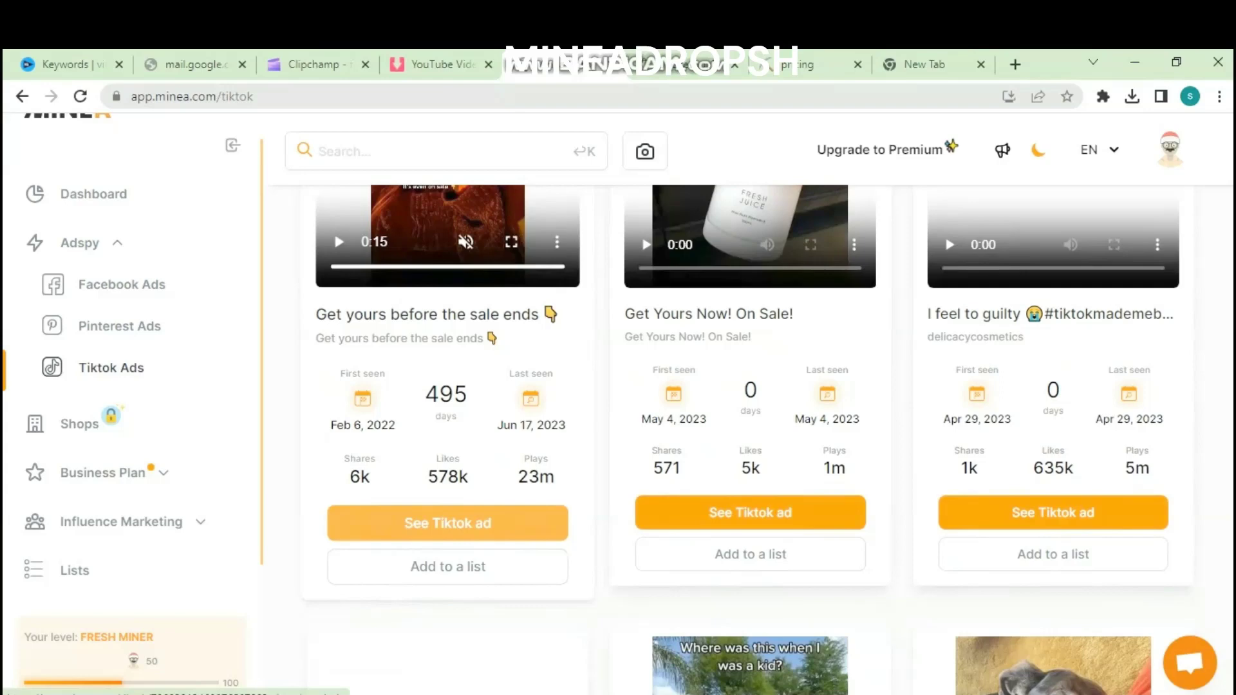
click(447, 523)
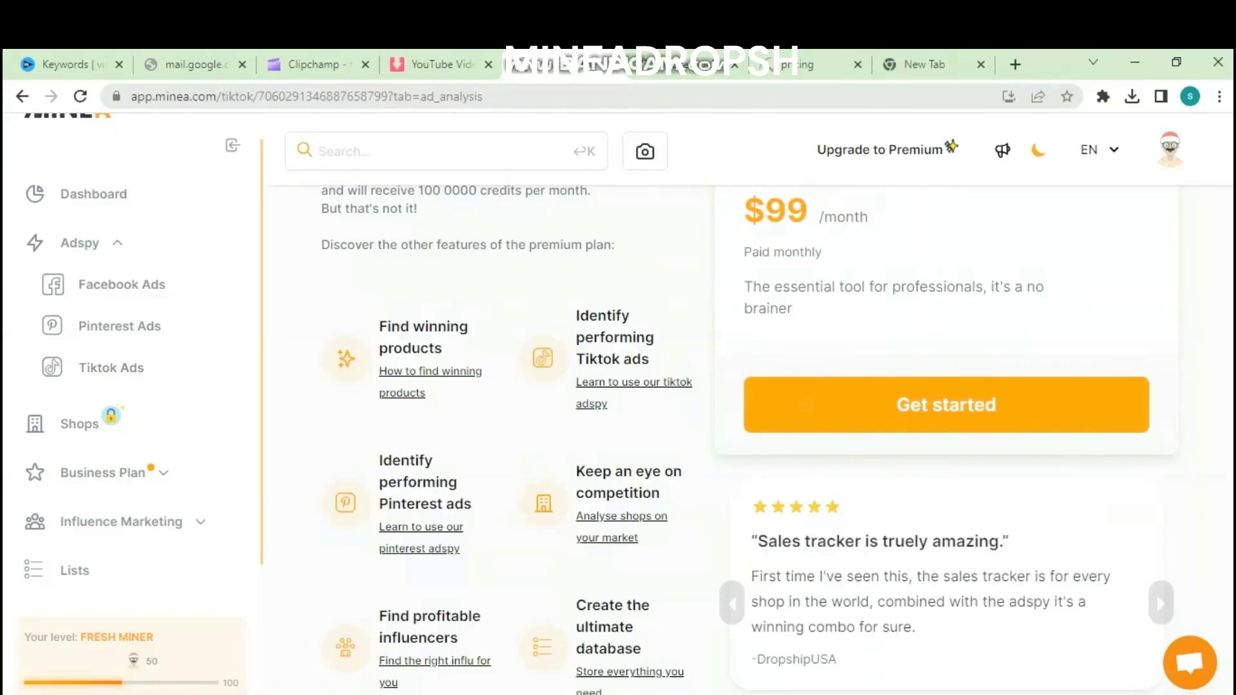
Go back from the ad analysis page to the TikTok ads search results.
key(alt+Left)
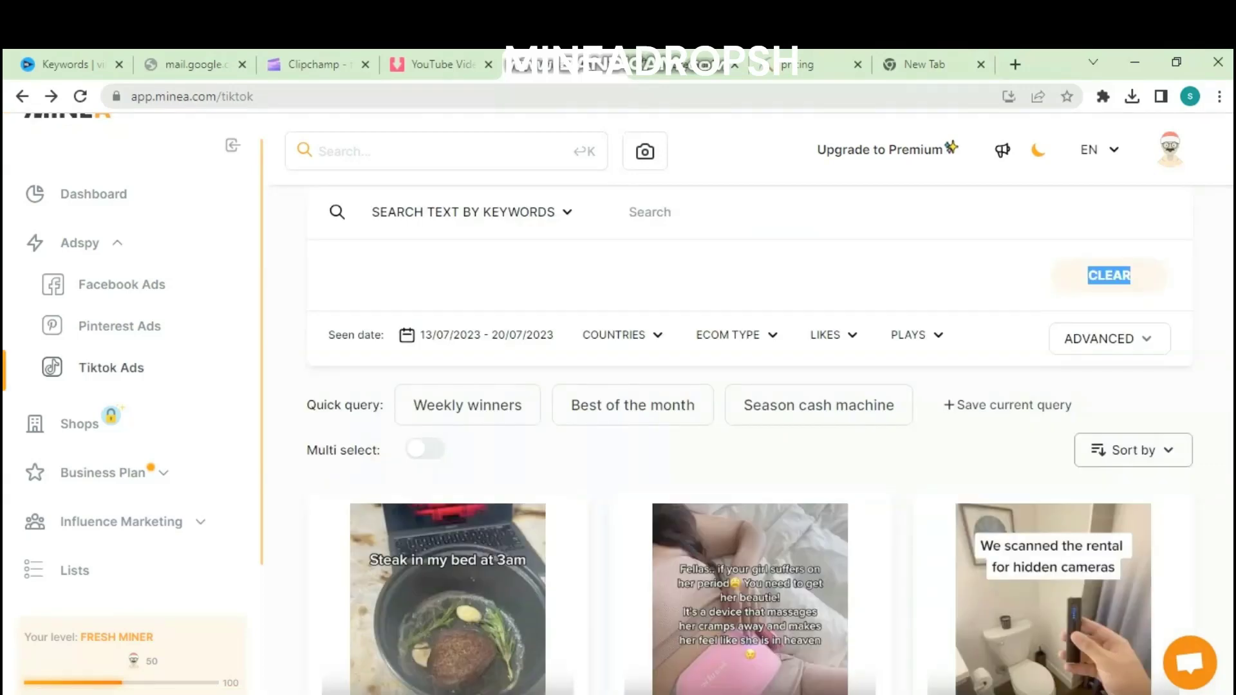
scroll(734, 434, down, 3)
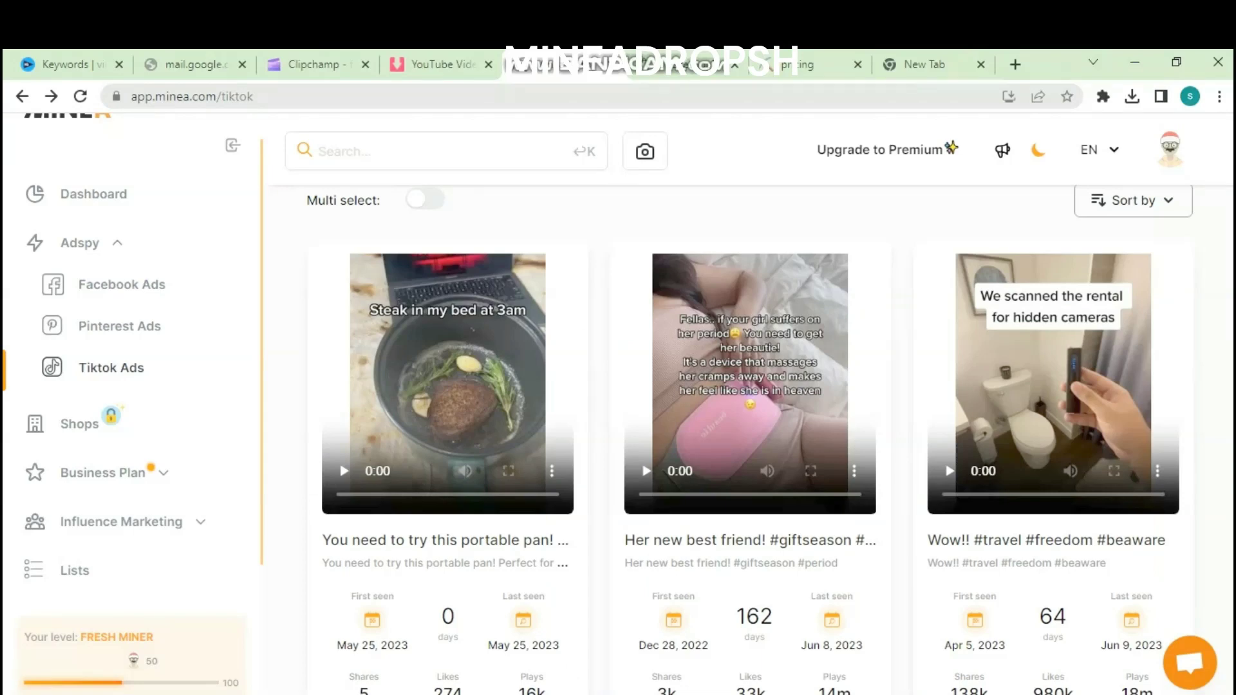
scroll(734, 435, down, 2)
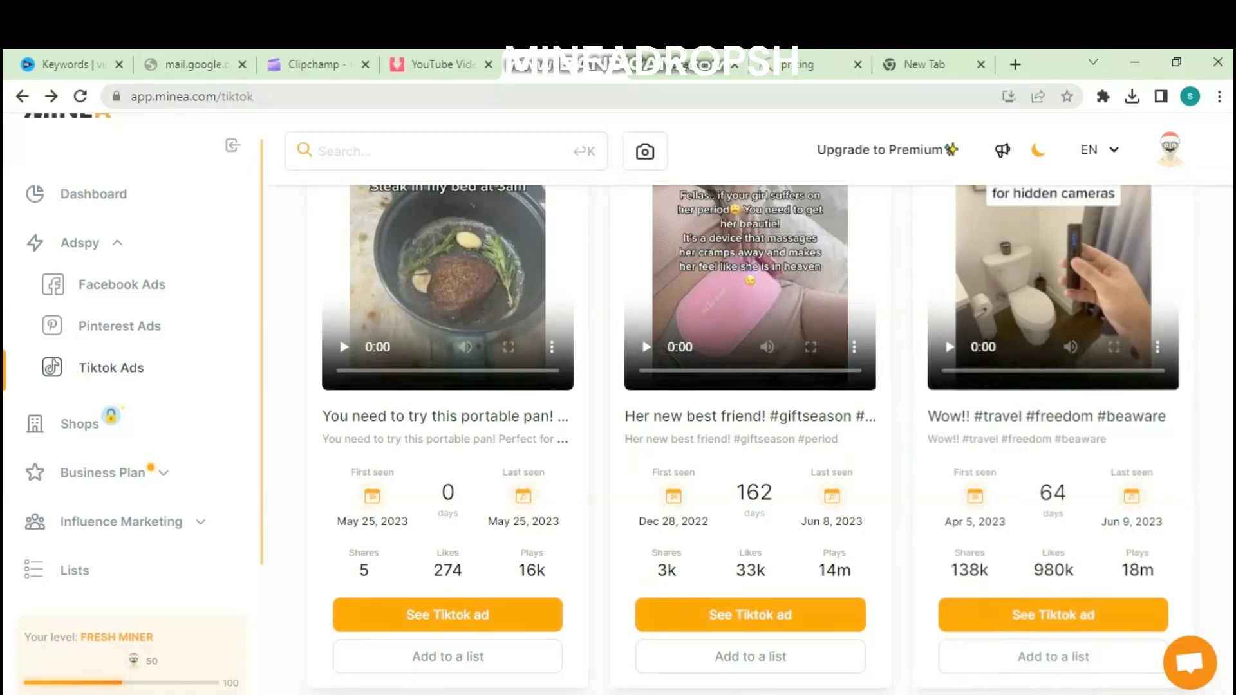
scroll(751, 386, up, 1)
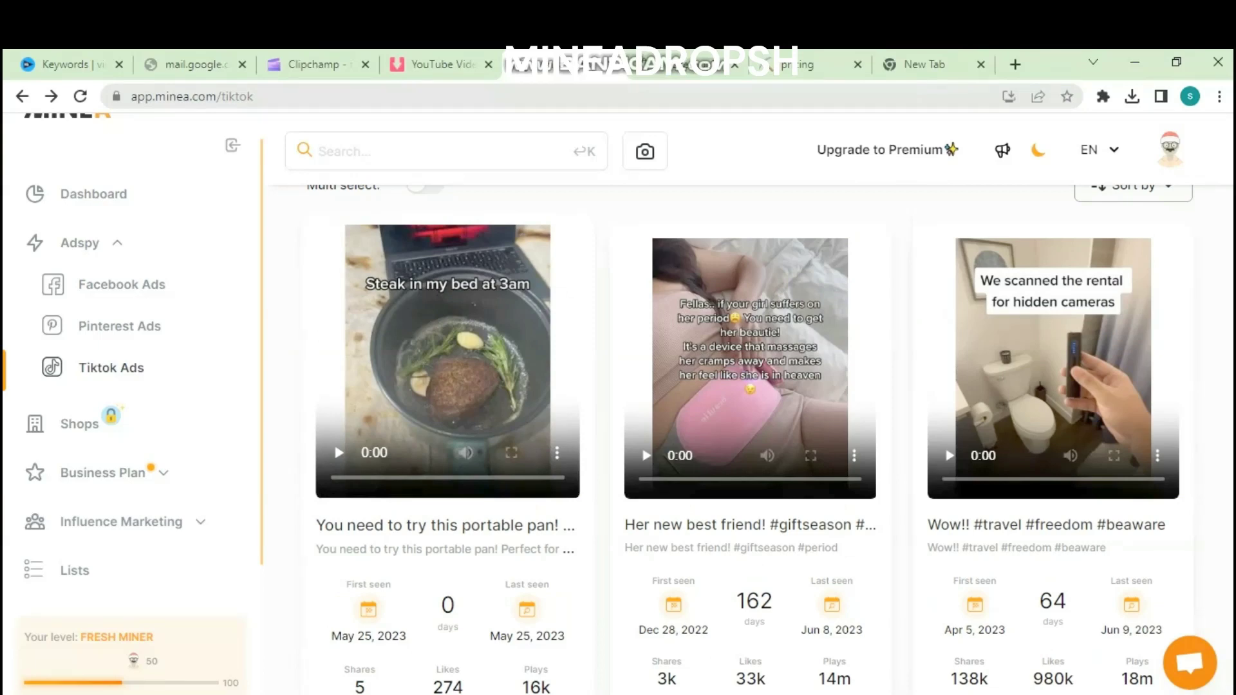
Watch the portable pan TikTok ad muted, then switch to the monthly pricing plans page.
click(339, 453)
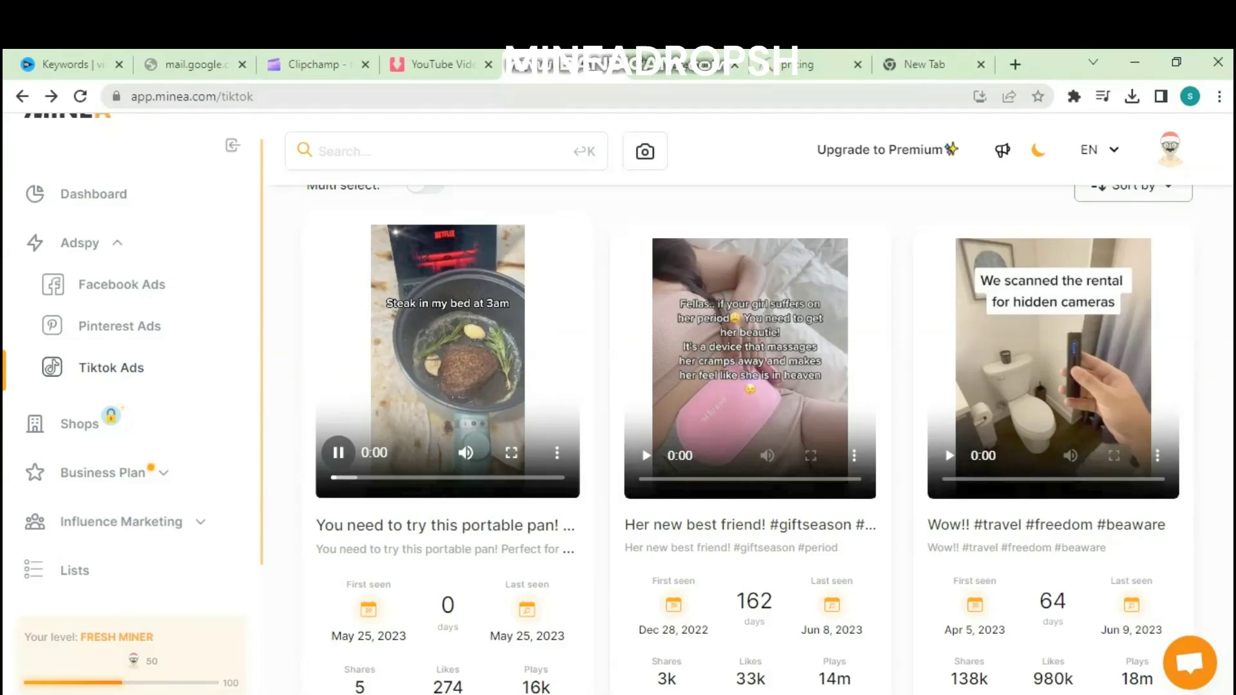
click(466, 452)
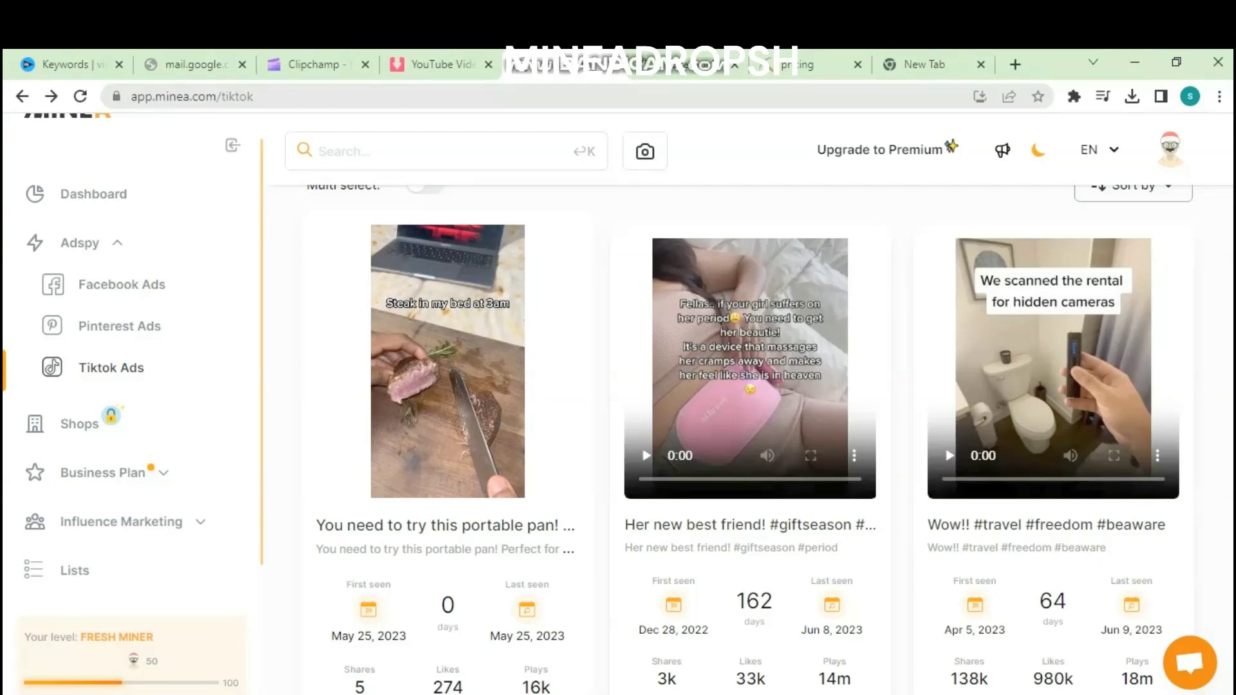
scroll(751, 387, down, 2)
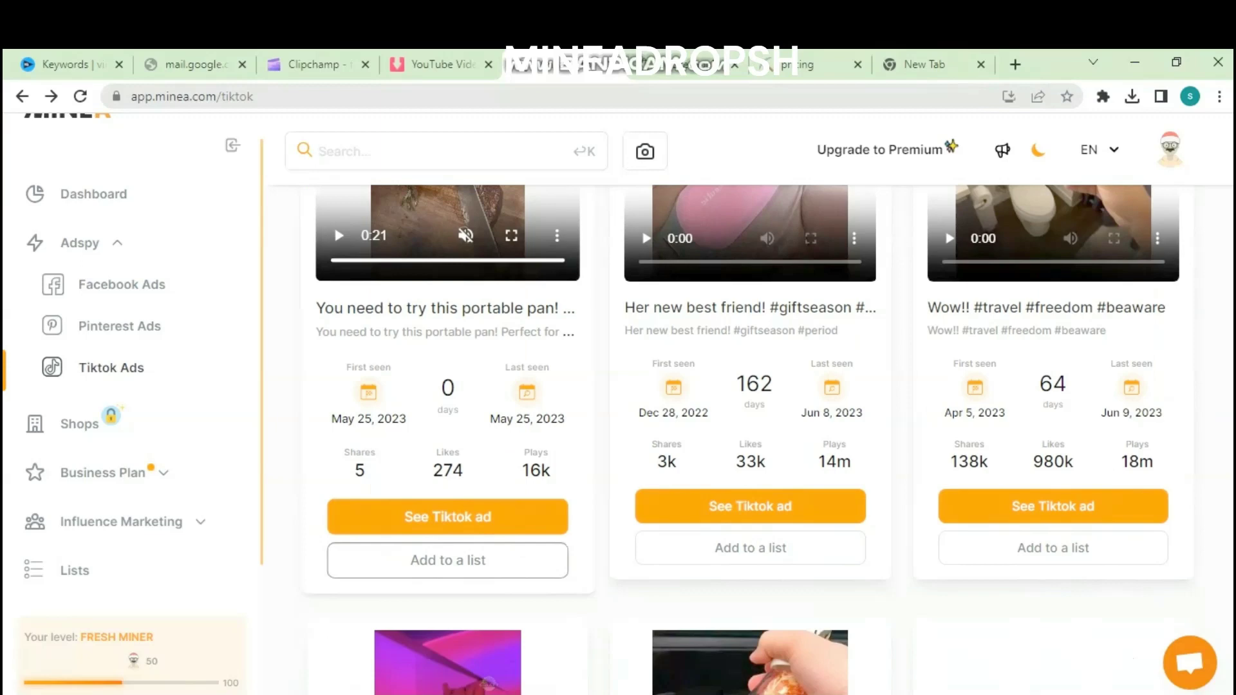
scroll(750, 386, up, 2)
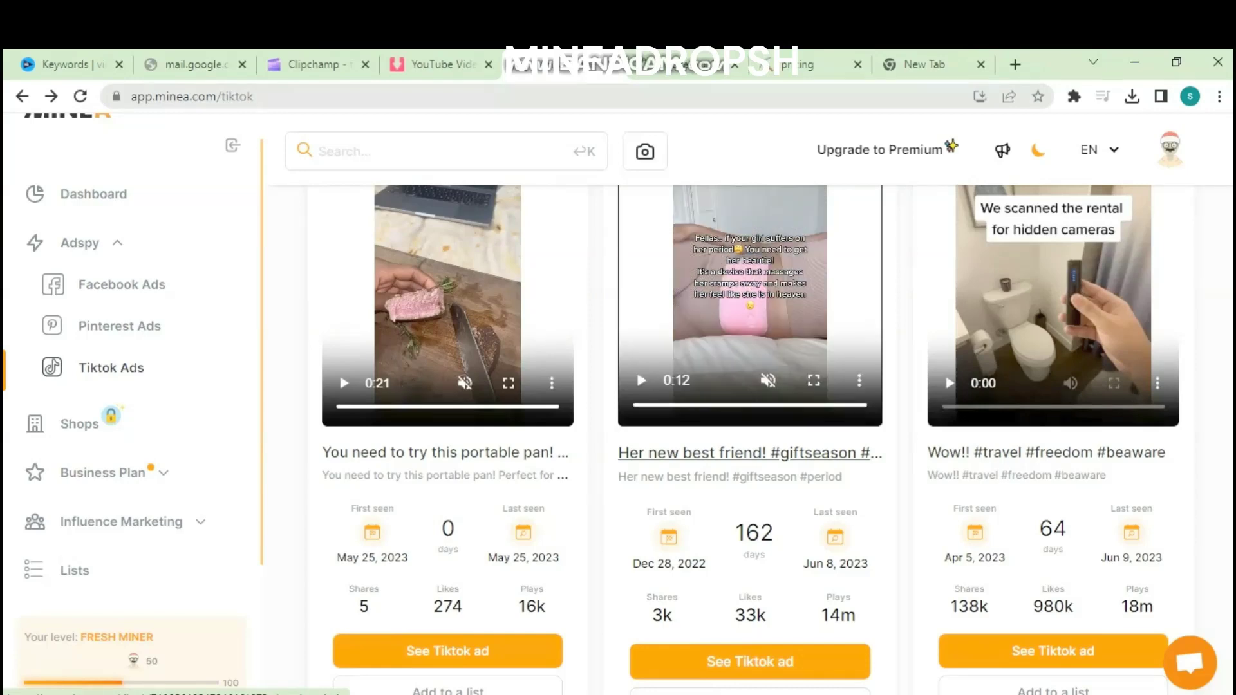
scroll(751, 386, down, 5)
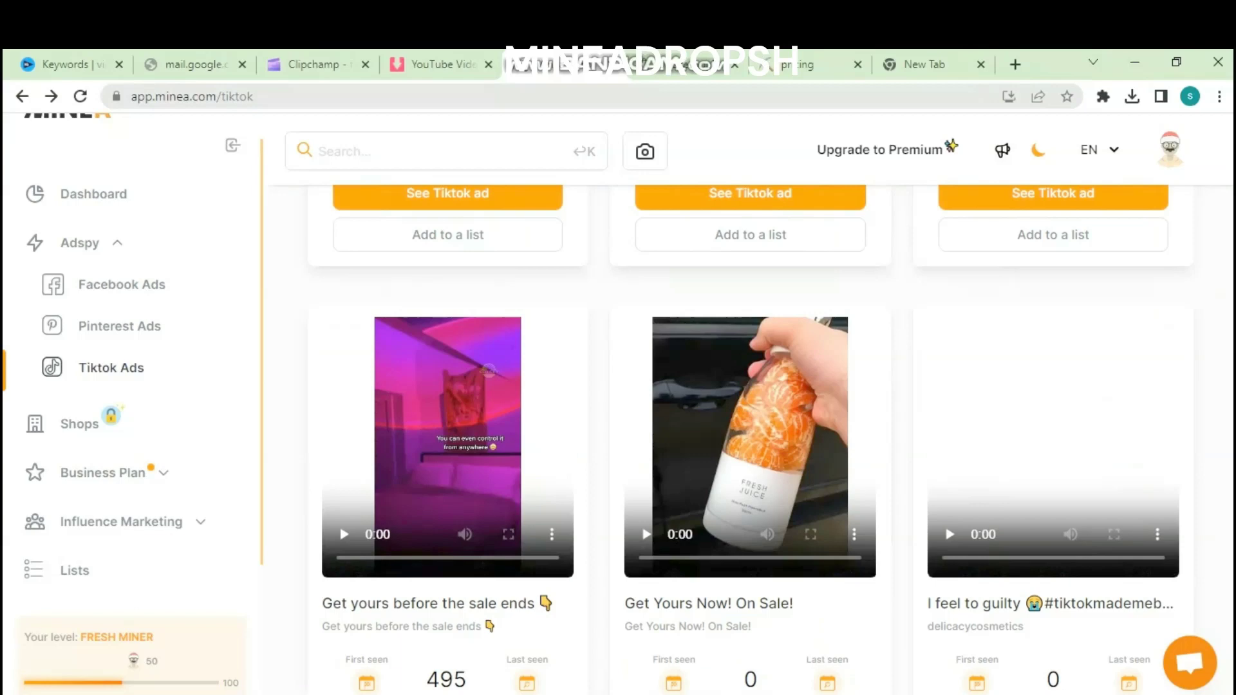
scroll(750, 387, down, 3)
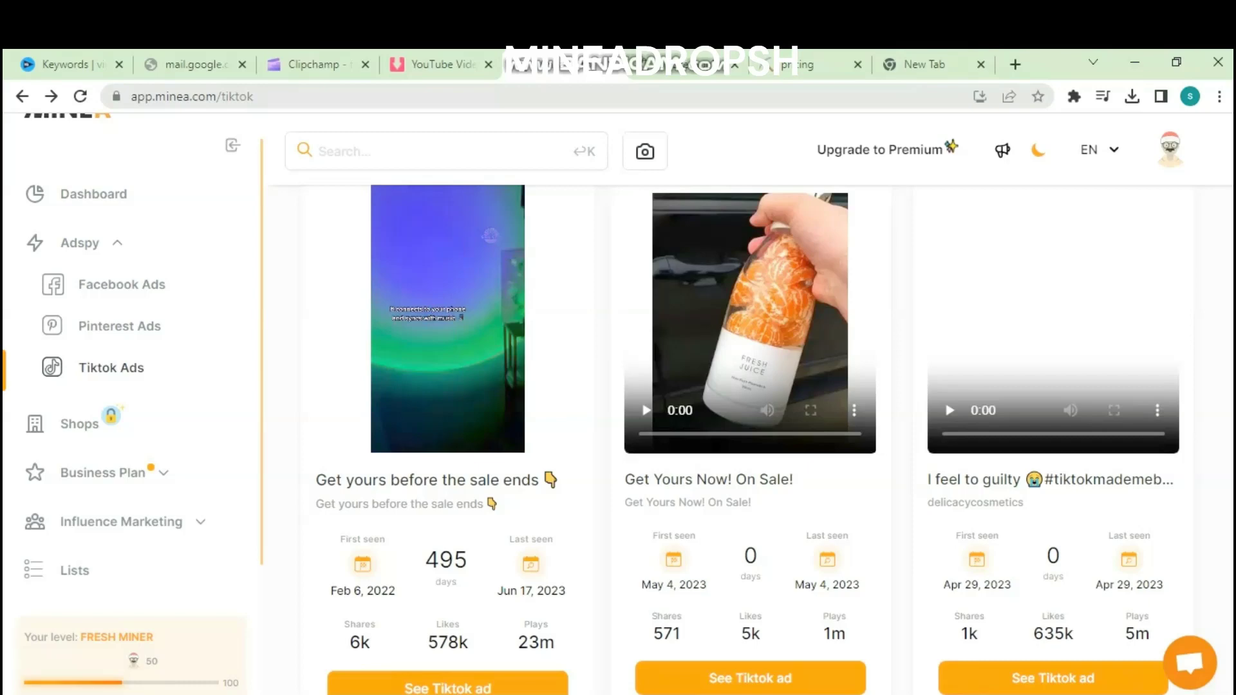
scroll(618, 387, down, 2)
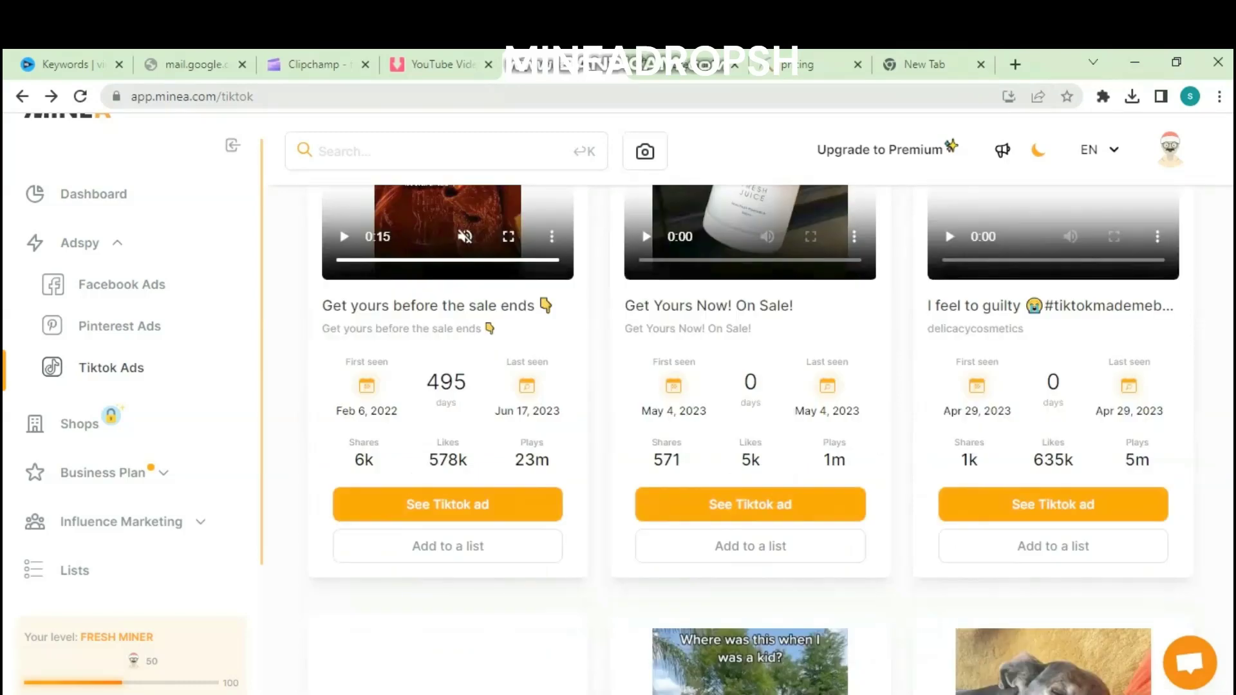
scroll(751, 288, down, 5)
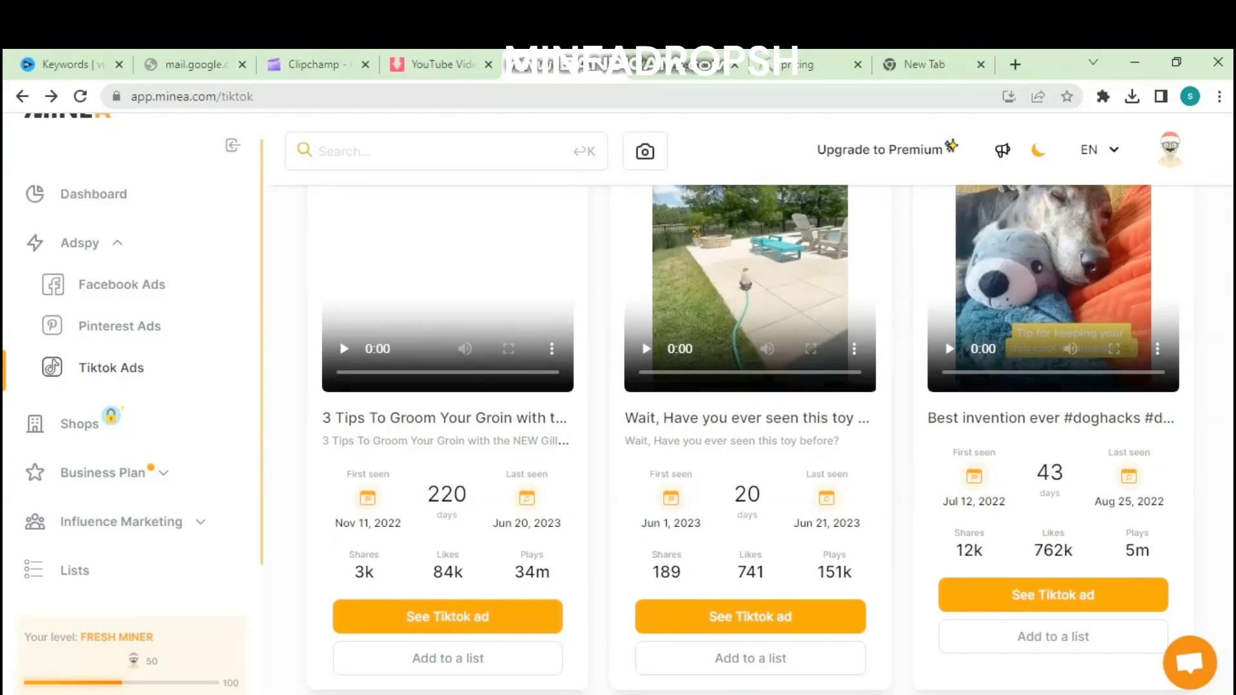
key(ctrl+Tab)
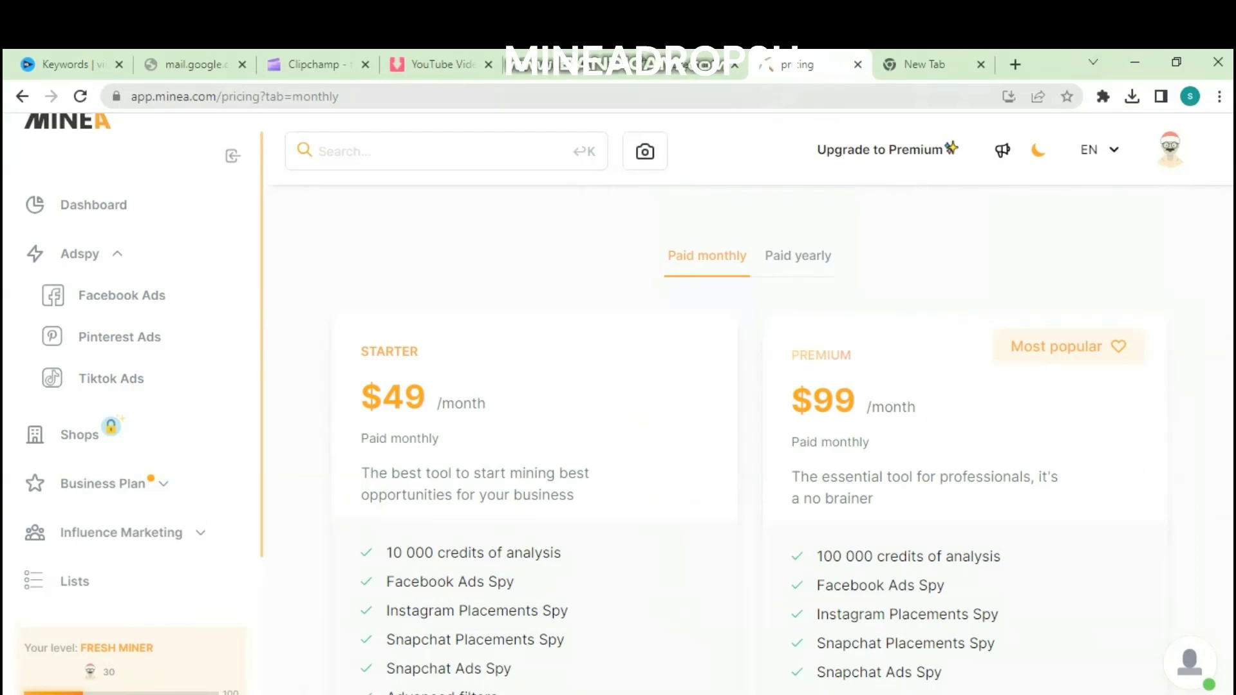
scroll(747, 434, down, 1)
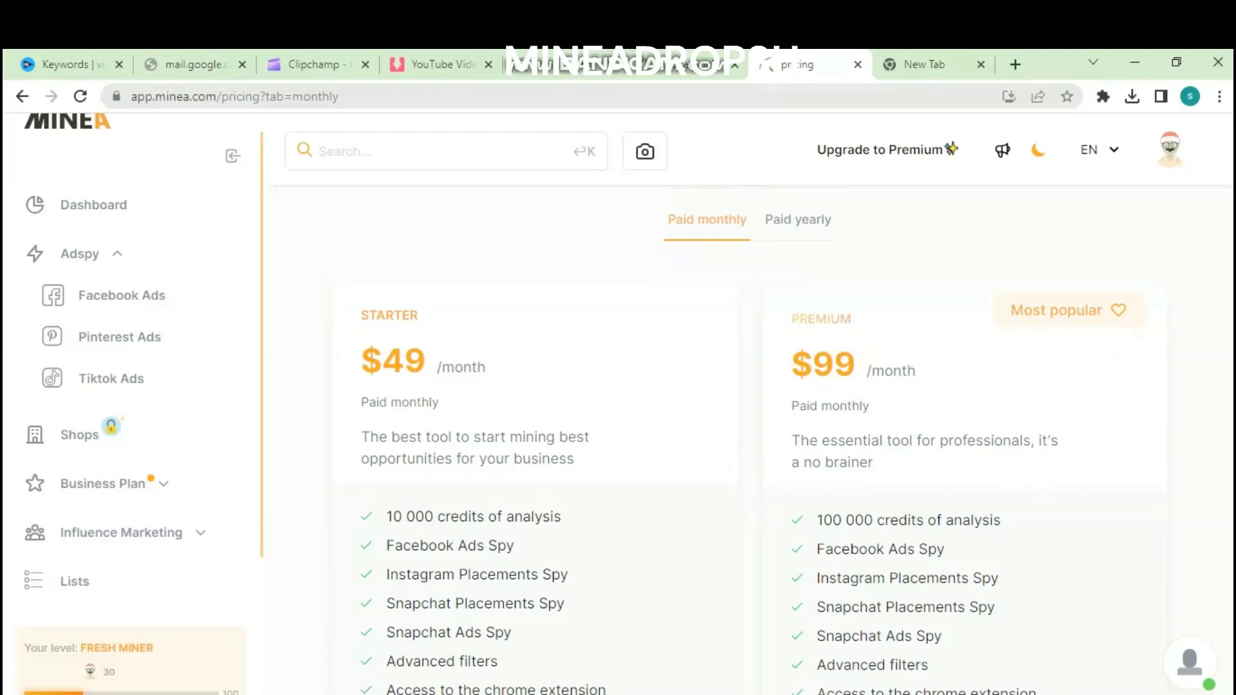
scroll(747, 435, down, 3)
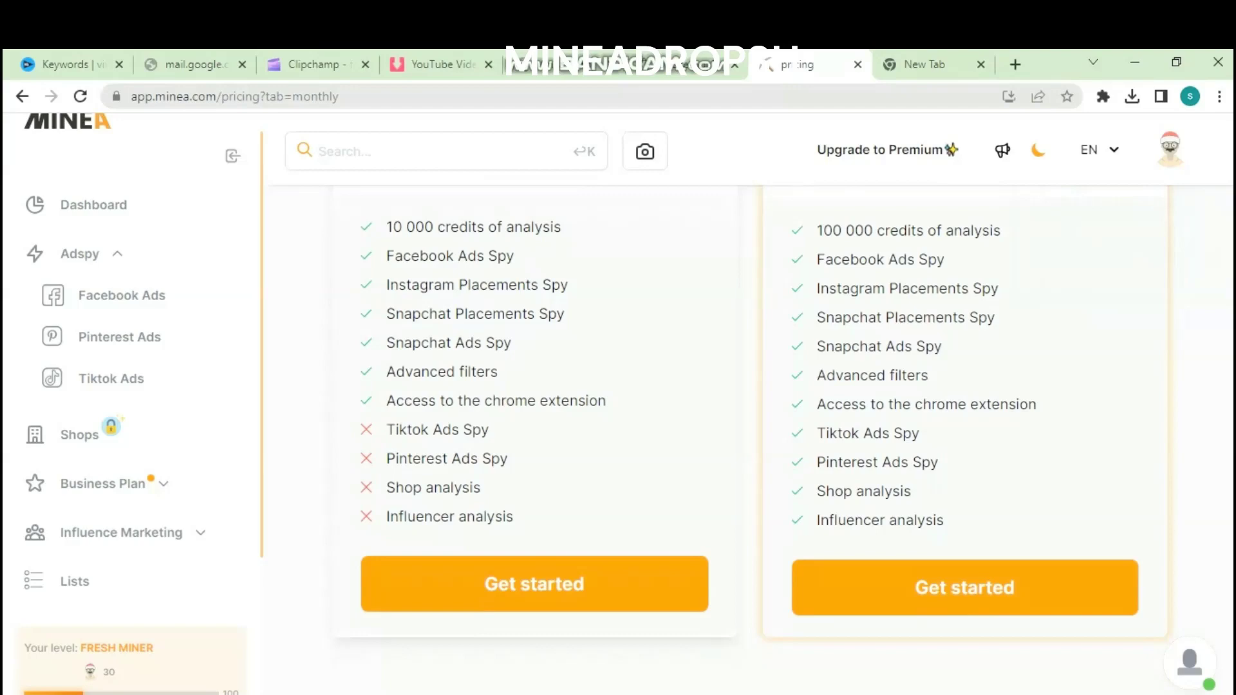
scroll(747, 434, up, 3)
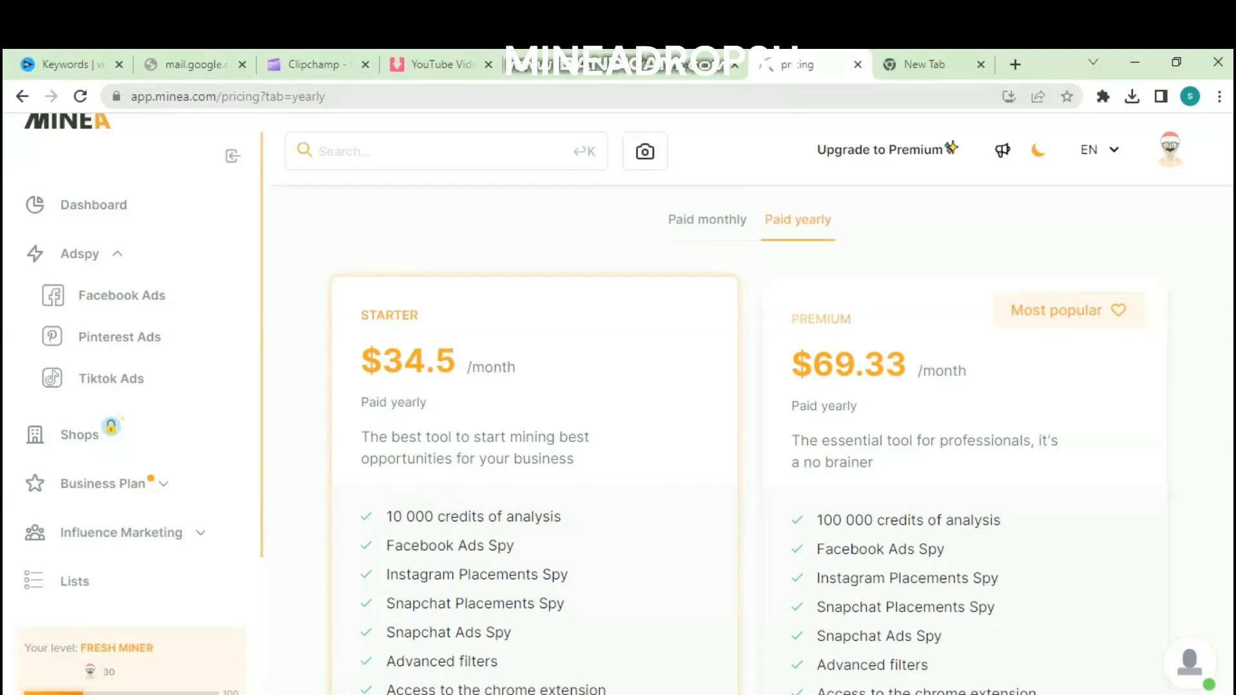
scroll(744, 435, down, 2)
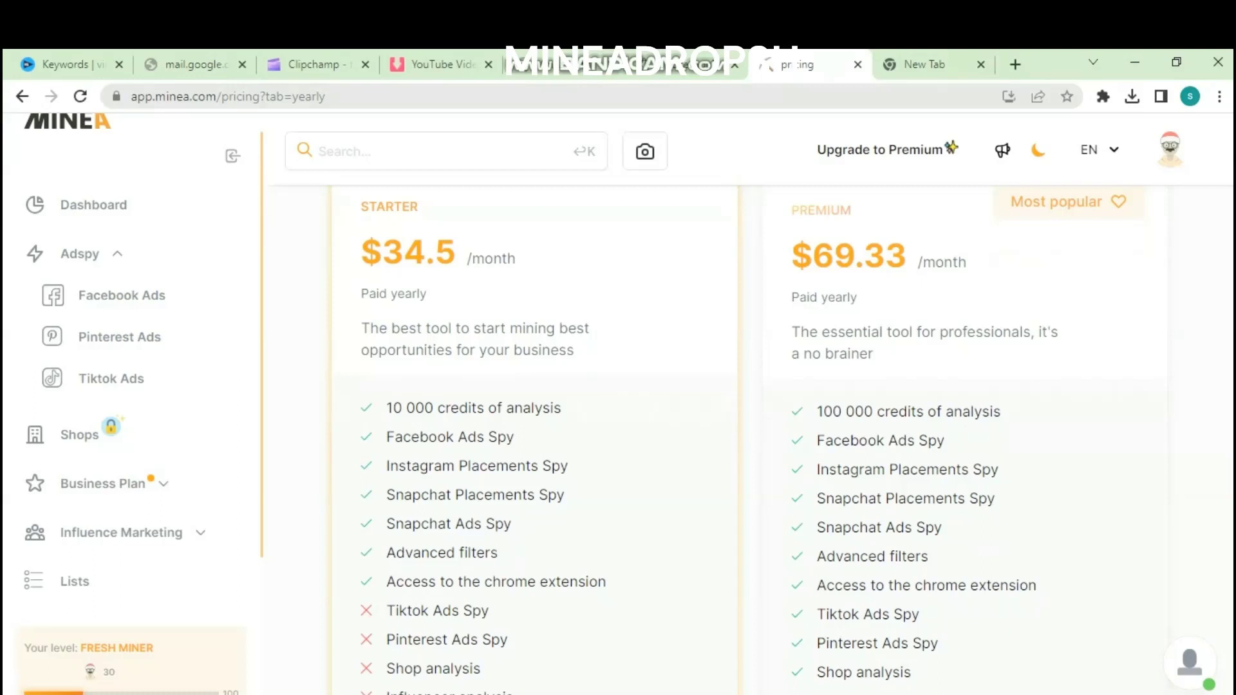
scroll(744, 435, down, 1)
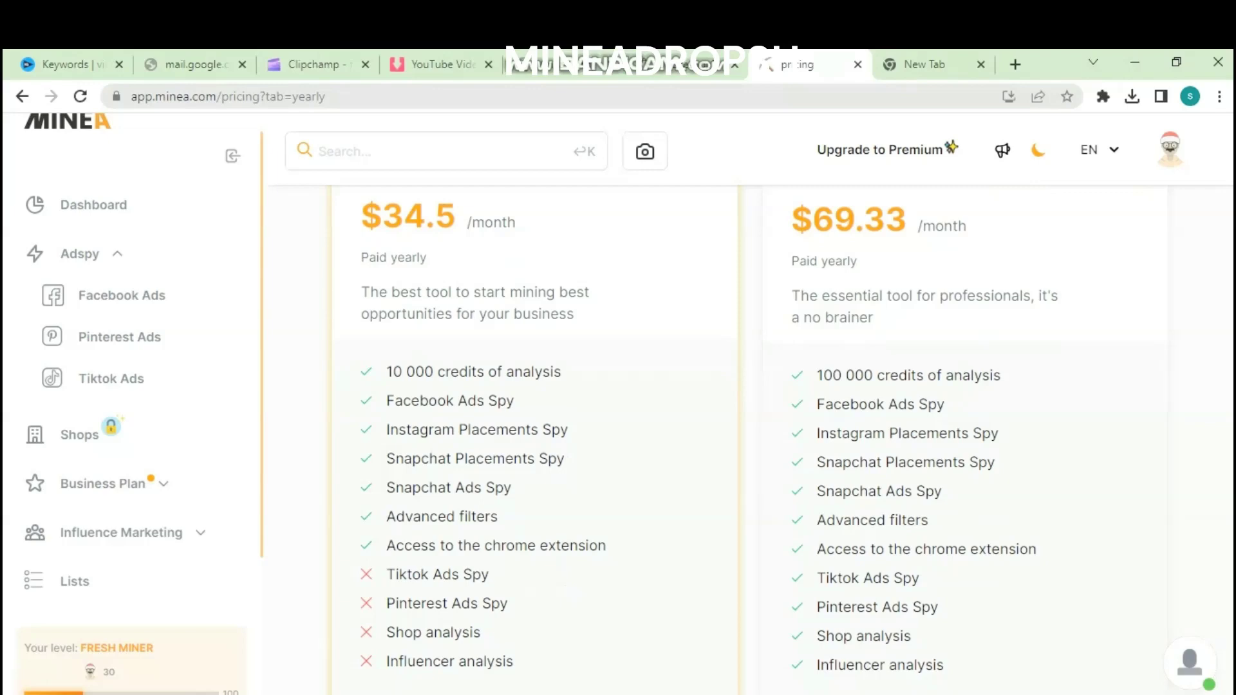
scroll(744, 436, up, 1)
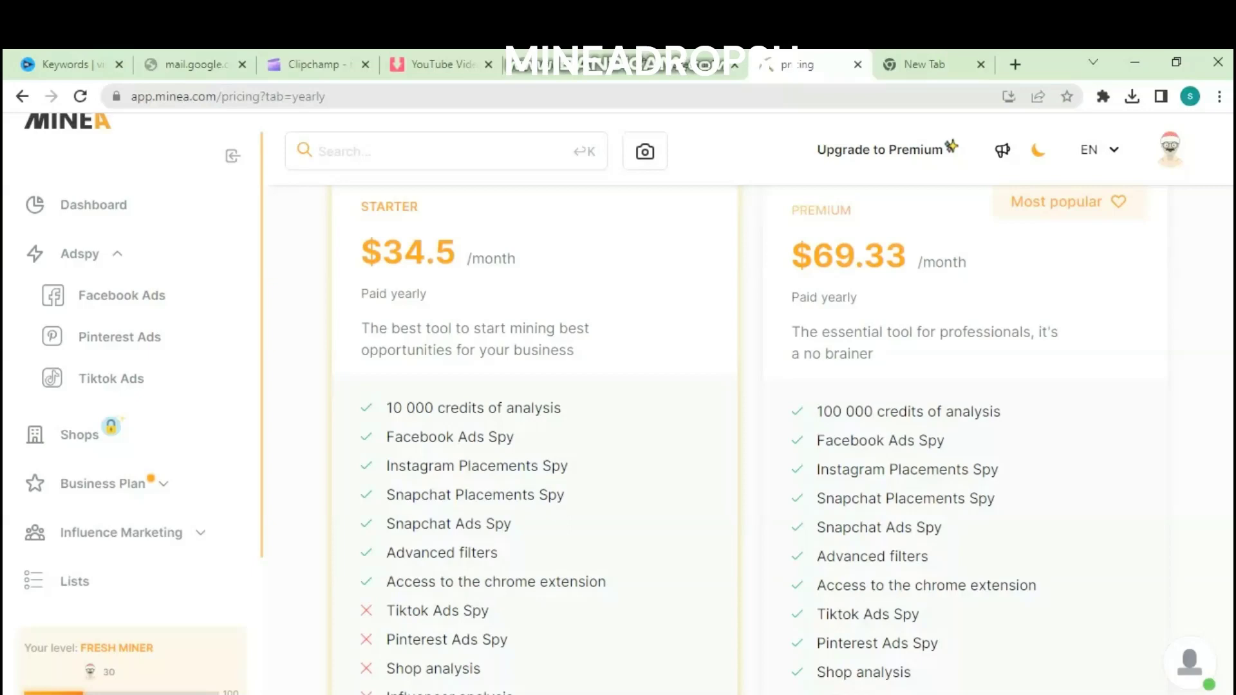
scroll(744, 435, down, 1)
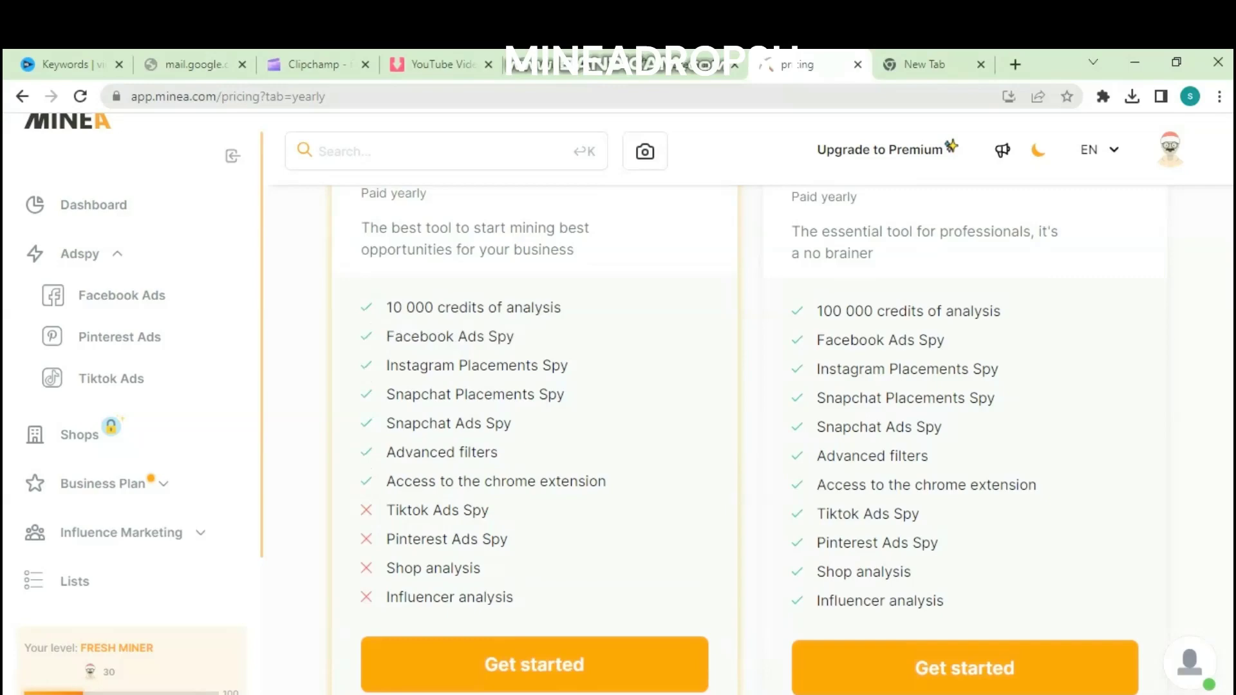
scroll(744, 435, up, 1)
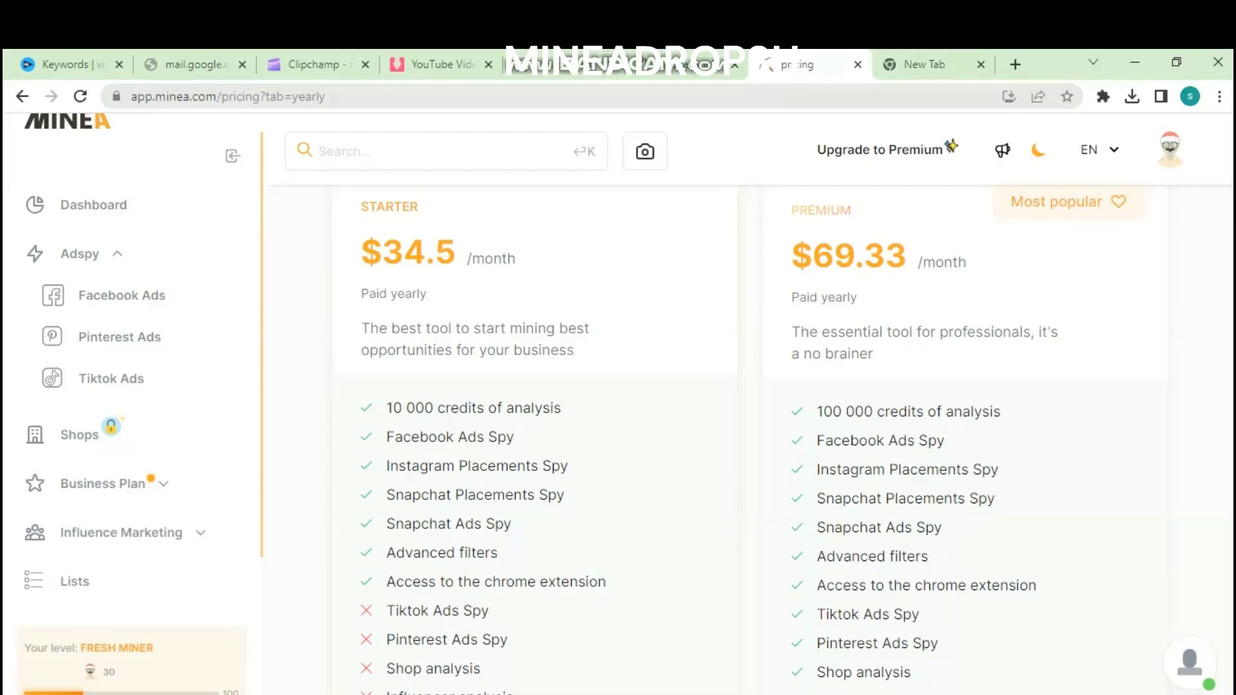
Return from the pricing page to the TikTok Ads search.
click(112, 378)
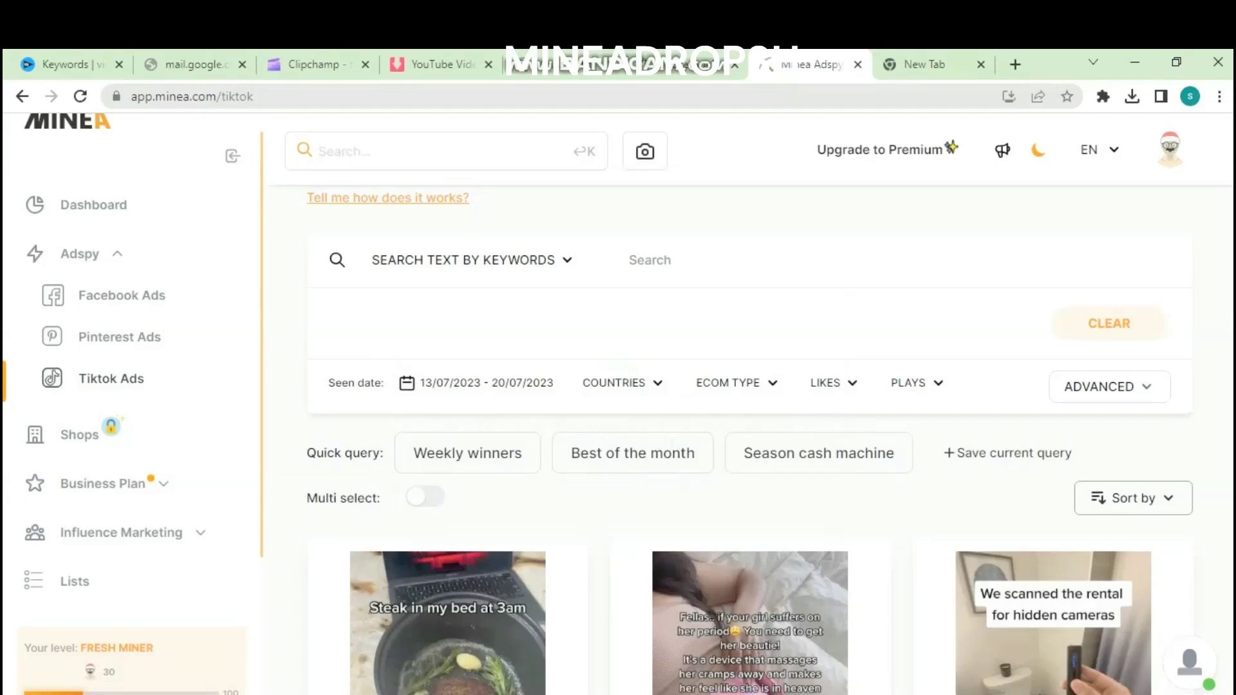
scroll(749, 483, down, 1)
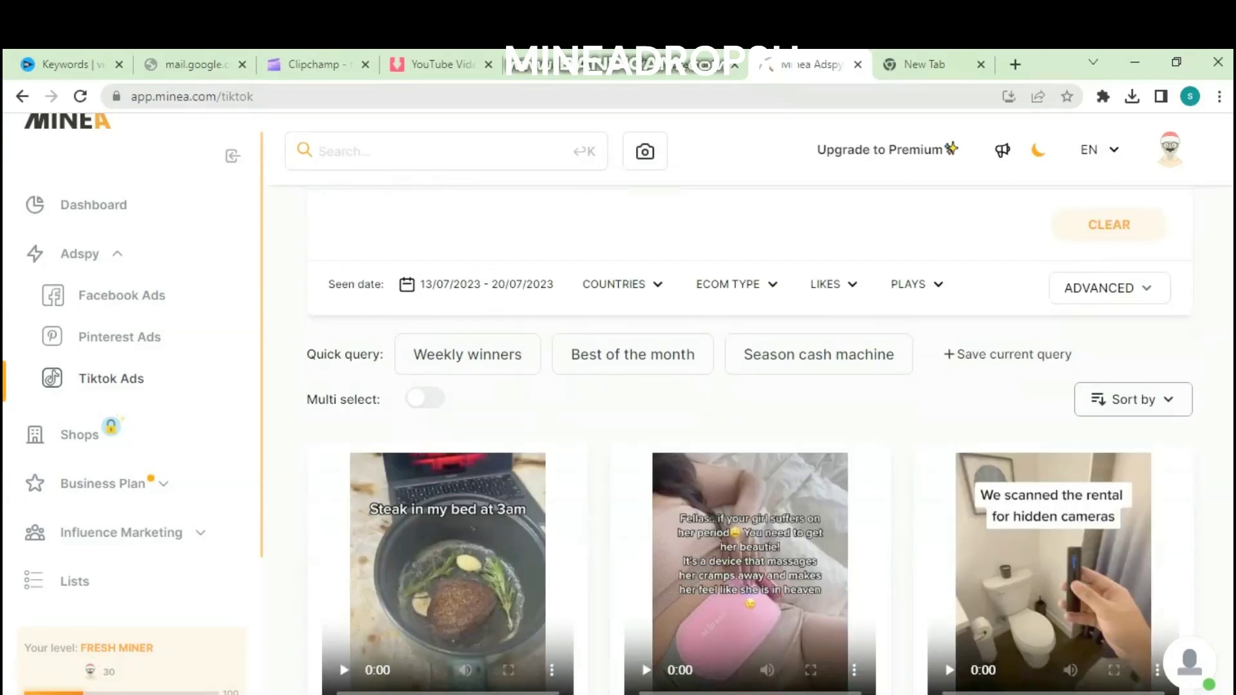